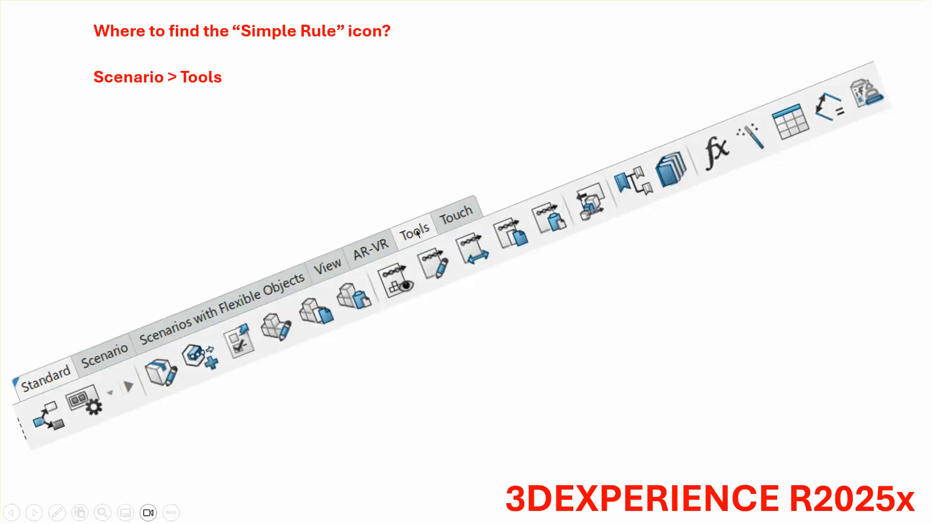
{"action": "left_click", "coordinate": [797, 191]}
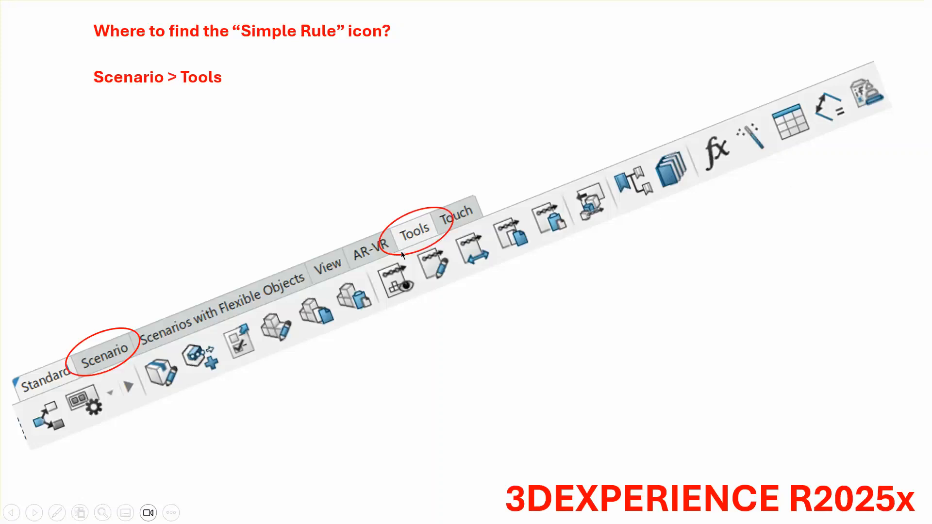
{"action": "left_click", "coordinate": [878, 94]}
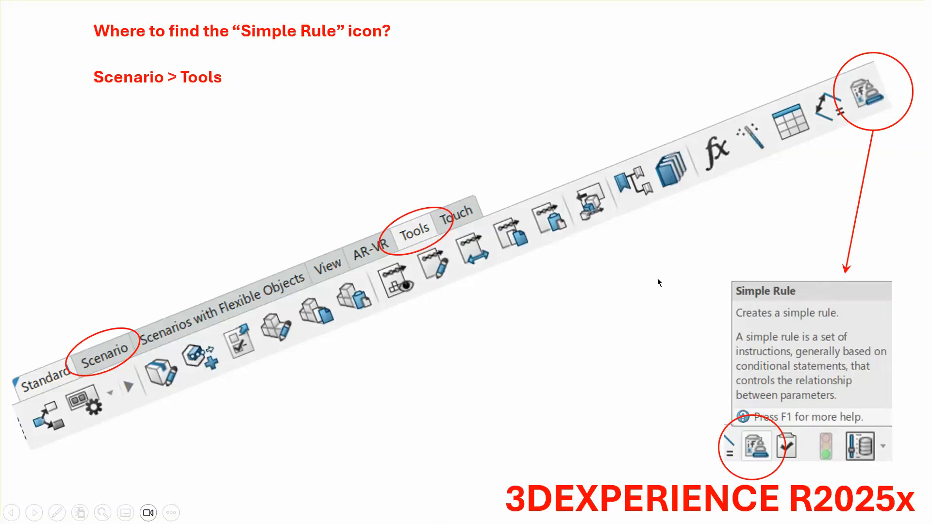
{"action": "left_click", "coordinate": [669, 304]}
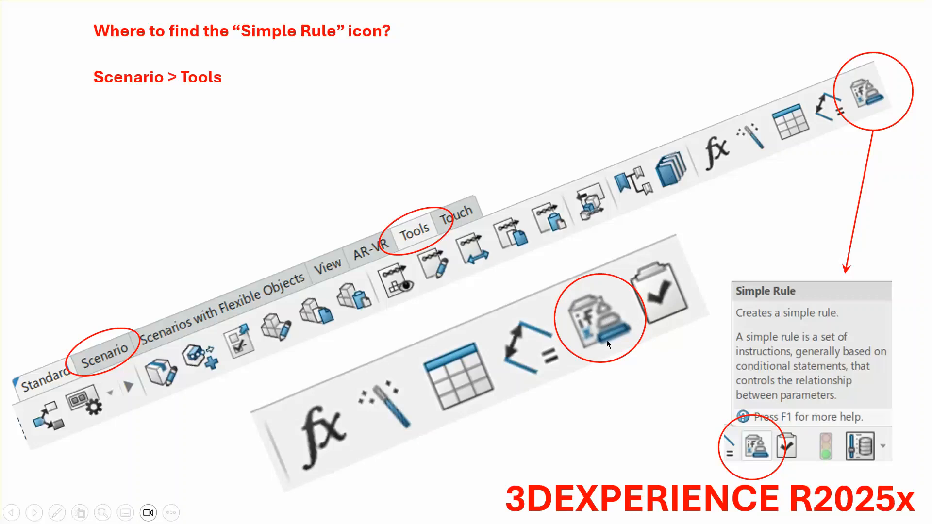
{"action": "left_click", "coordinate": [633, 376]}
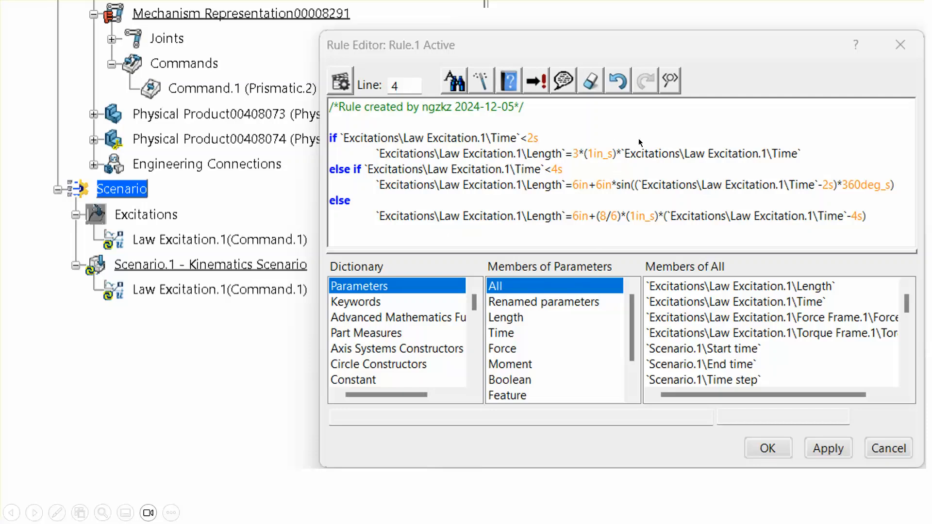
{"action": "left_click", "coordinate": [662, 134]}
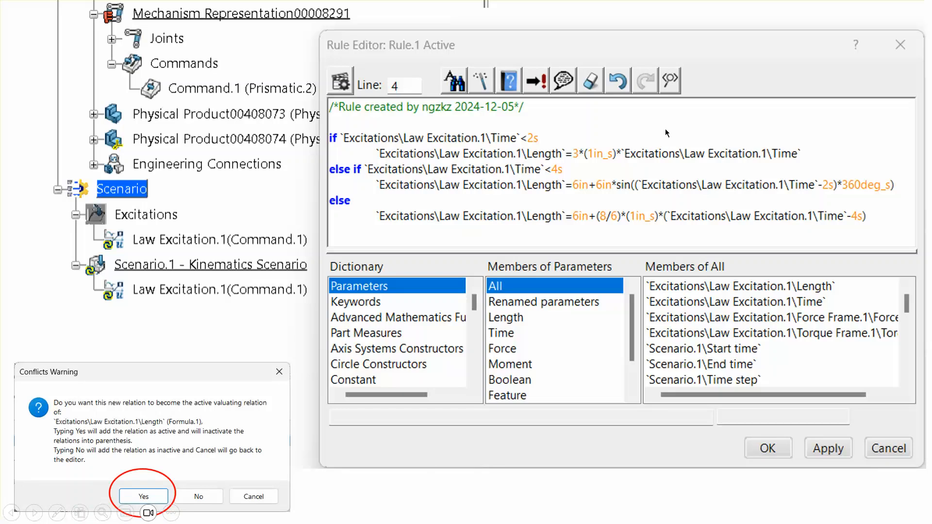
{"action": "left_click", "coordinate": [666, 130]}
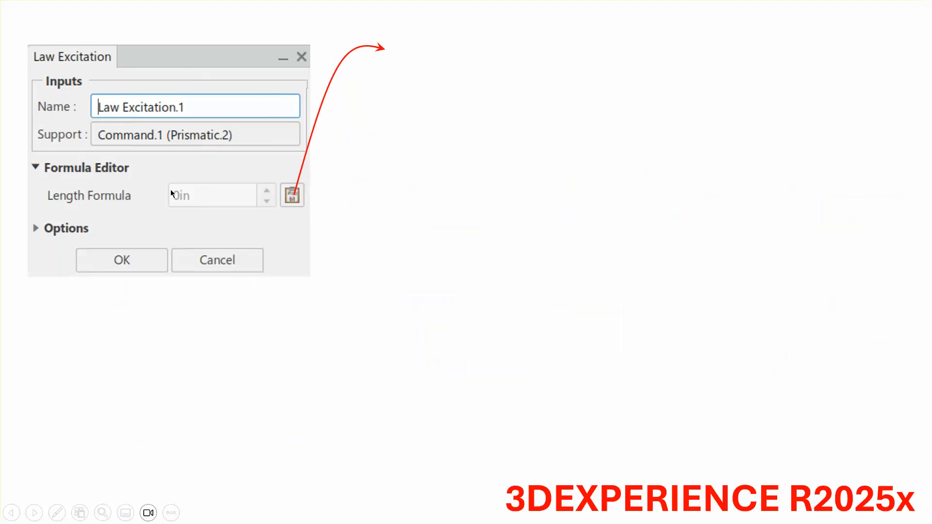
{"action": "left_click", "coordinate": [293, 202]}
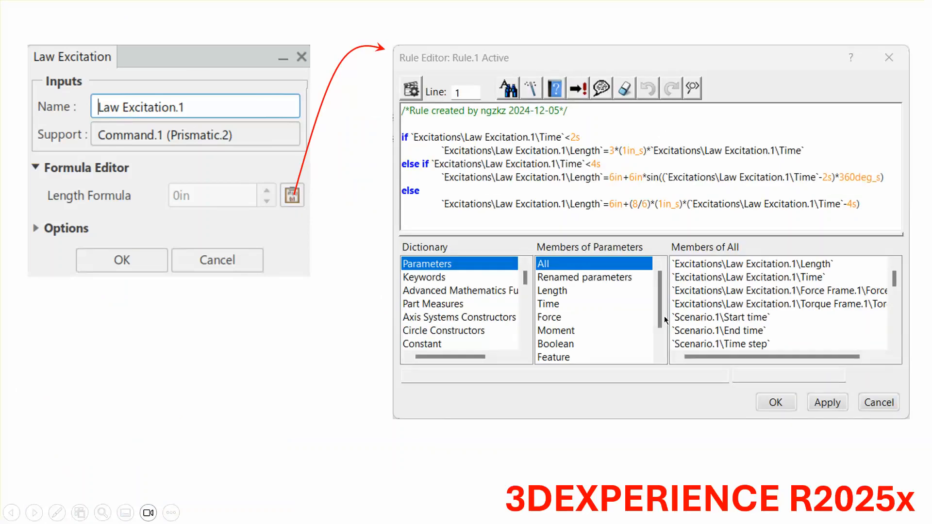
{"action": "left_click", "coordinate": [263, 379]}
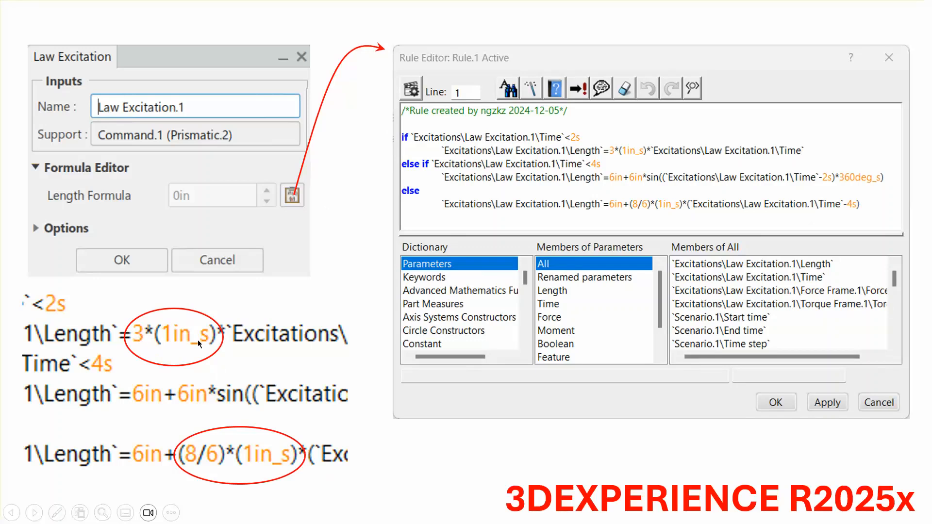
{"action": "left_click", "coordinate": [412, 455]}
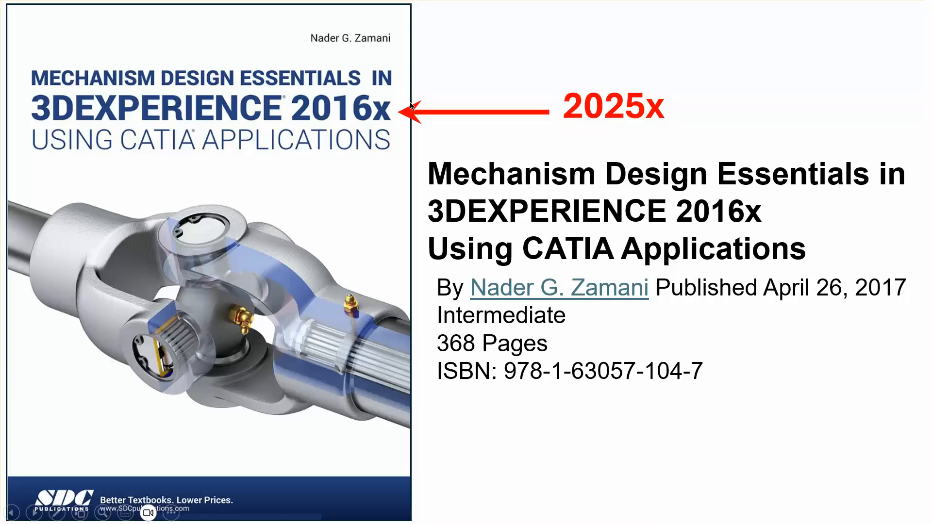
{"action": "left_click", "coordinate": [690, 444]}
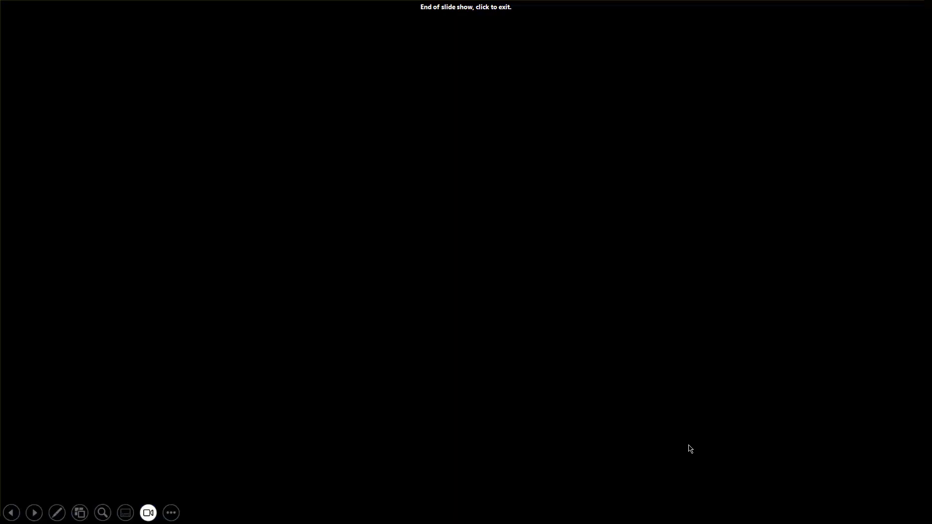
{"action": "left_click", "coordinate": [691, 448]}
{"action": "left_click", "coordinate": [107, 387]}
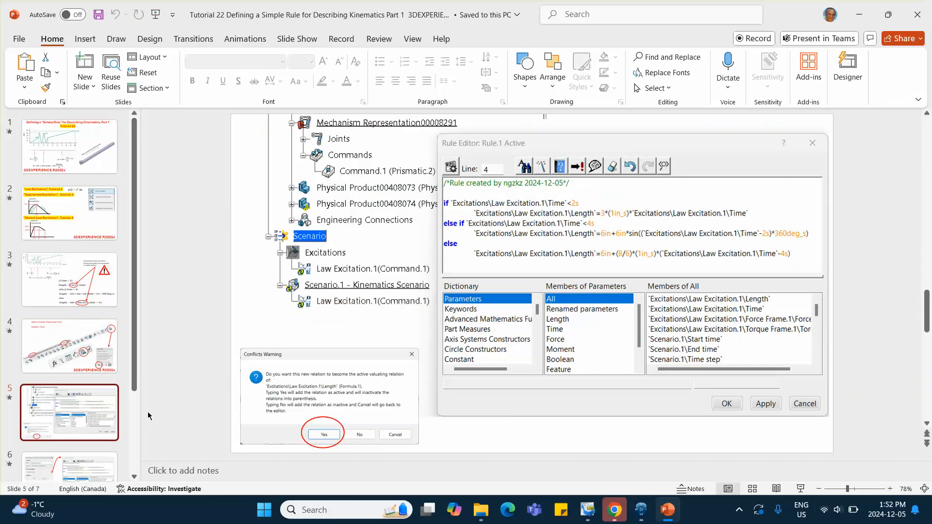
- Switch to 3DEXPERIENCE and launch Assembly Design with a new physical product
{"action": "left_click", "coordinate": [642, 513]}
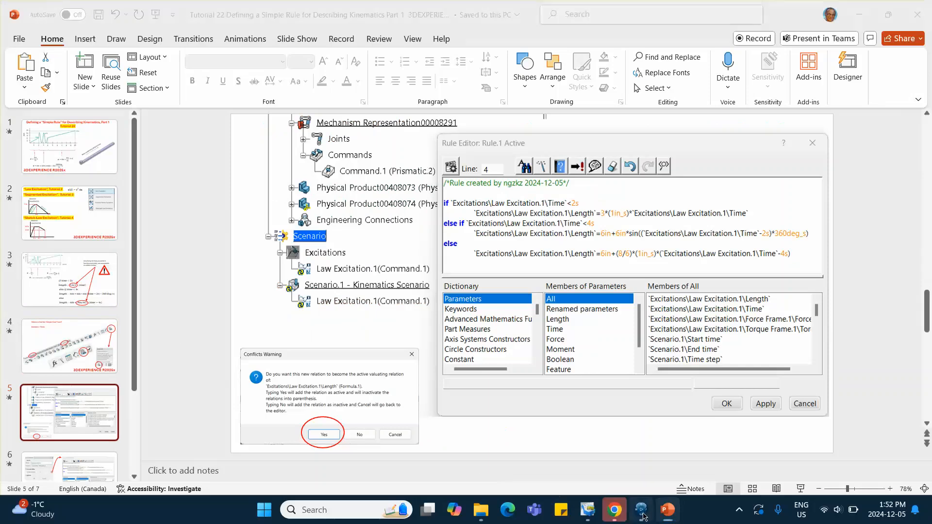
{"action": "left_click", "coordinate": [45, 35]}
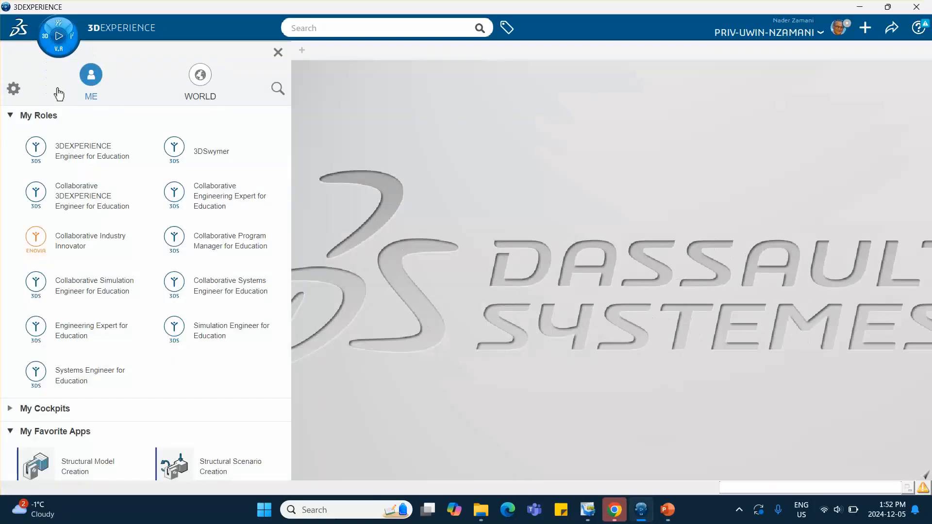
{"action": "scroll", "coordinate": [207, 339], "scroll_direction": "down", "scroll_amount": 2}
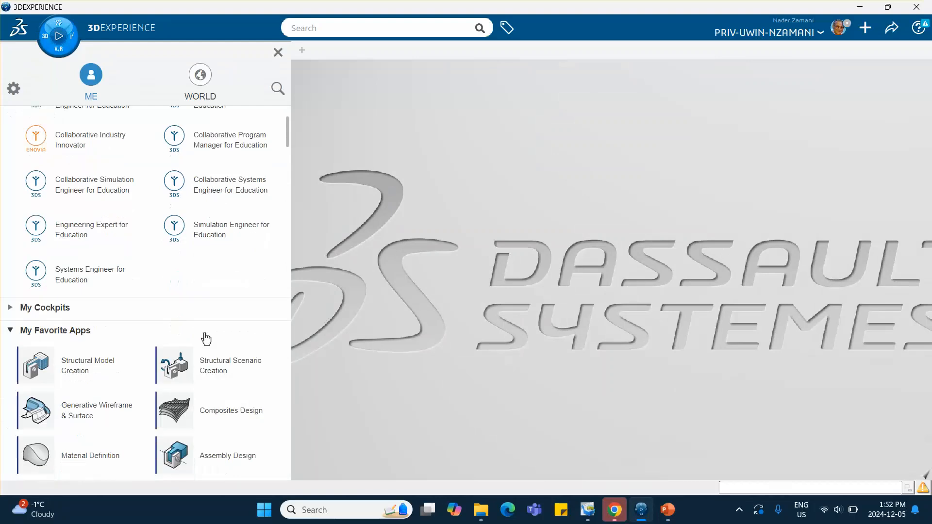
{"action": "scroll", "coordinate": [207, 339], "scroll_direction": "down", "scroll_amount": 3}
{"action": "left_click", "coordinate": [218, 306]}
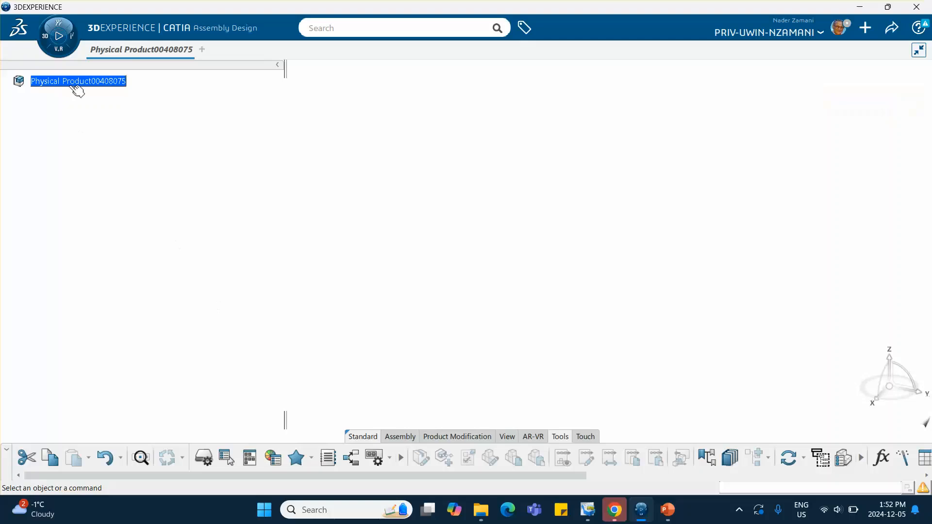
- Insert a new 3D Part under the root physical product
{"action": "right_click", "coordinate": [70, 83]}
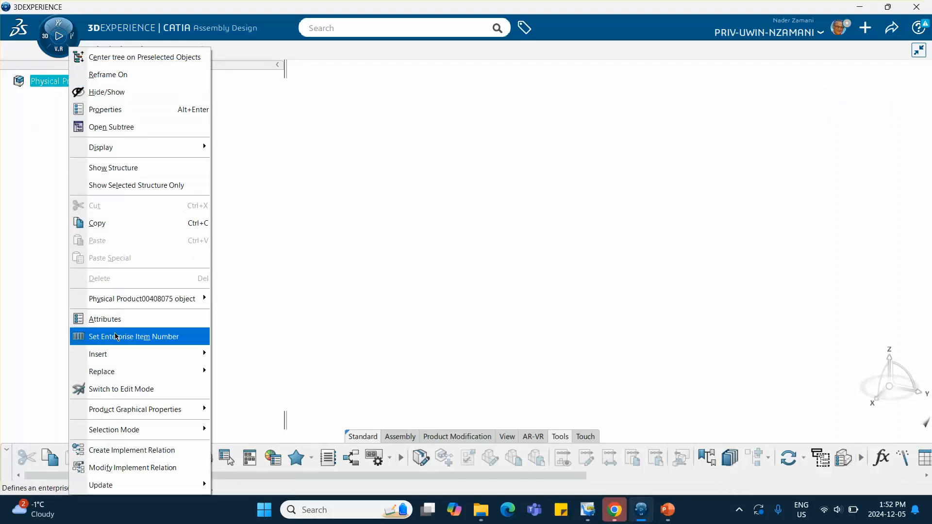
{"action": "mouse_move", "coordinate": [117, 354]}
{"action": "left_click", "coordinate": [239, 122]}
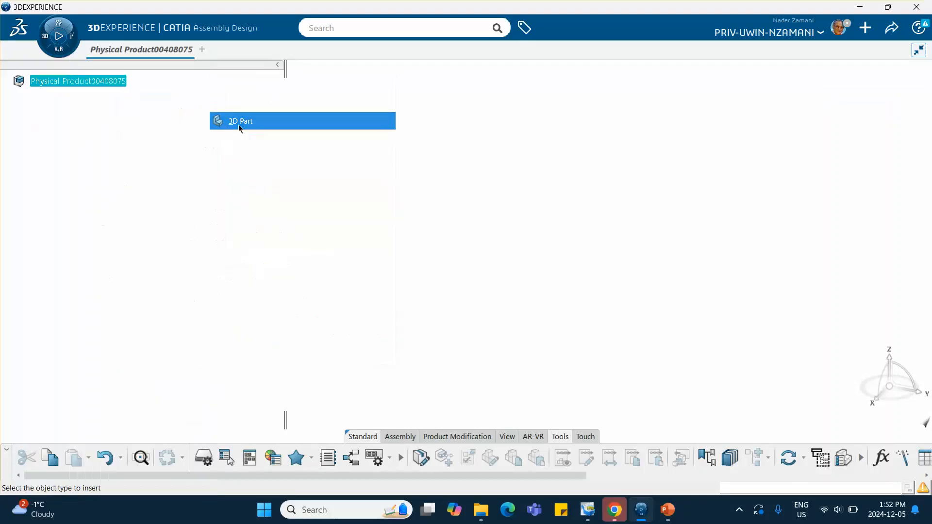
- Set both the reference title and the instance title of the inserted 3D part to "track"
{"action": "right_click", "coordinate": [77, 97]}
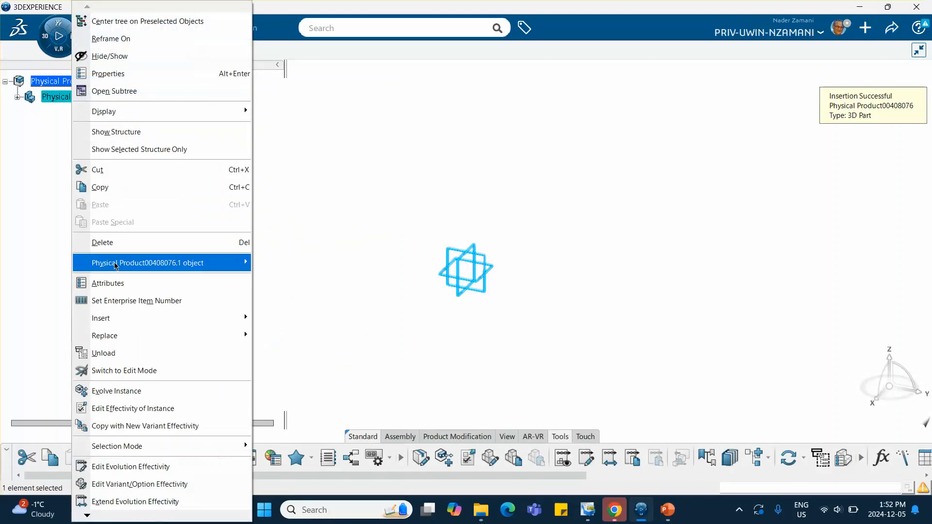
{"action": "left_click", "coordinate": [114, 74]}
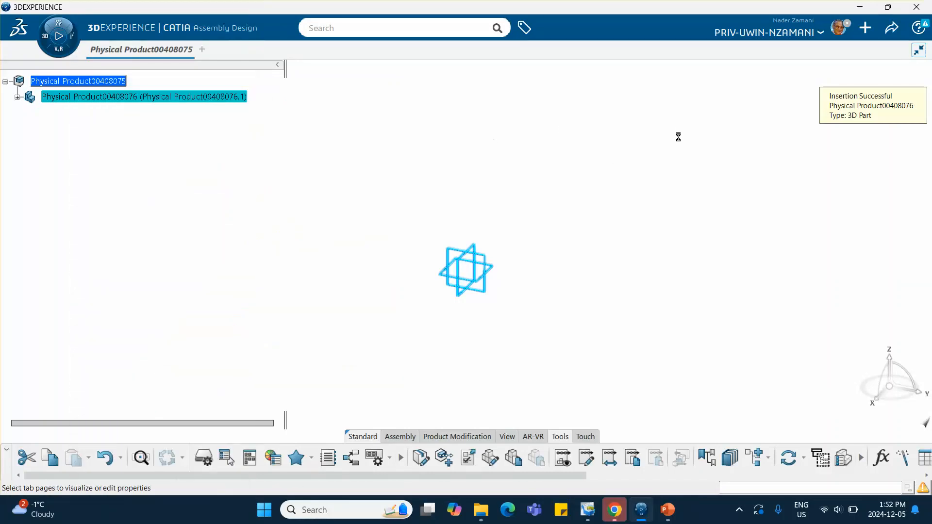
{"action": "triple_click", "coordinate": [812, 202]}
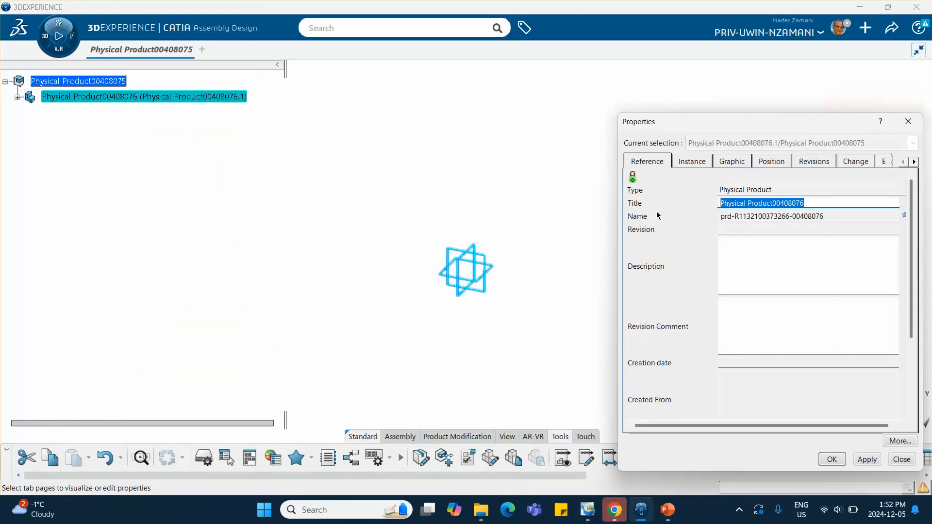
{"action": "type", "text": "track"}
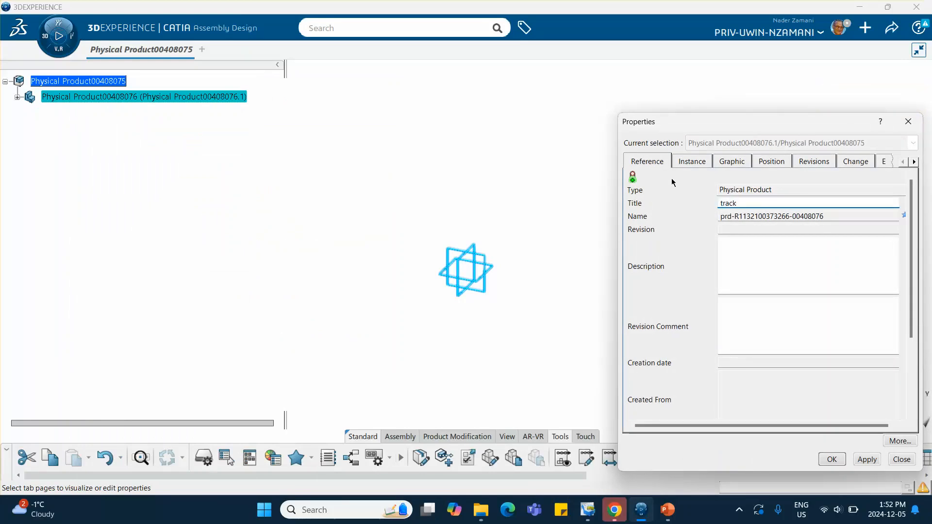
{"action": "left_click", "coordinate": [692, 162]}
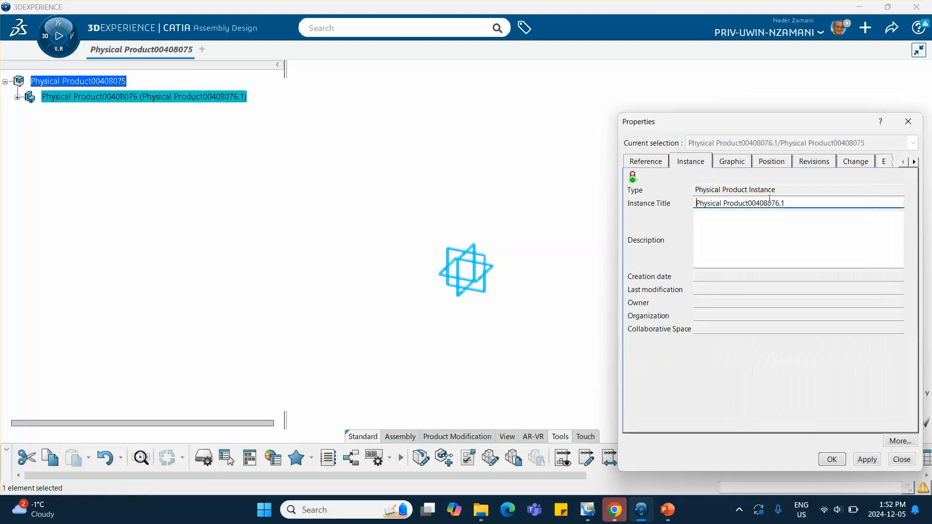
{"action": "type", "text": "track"}
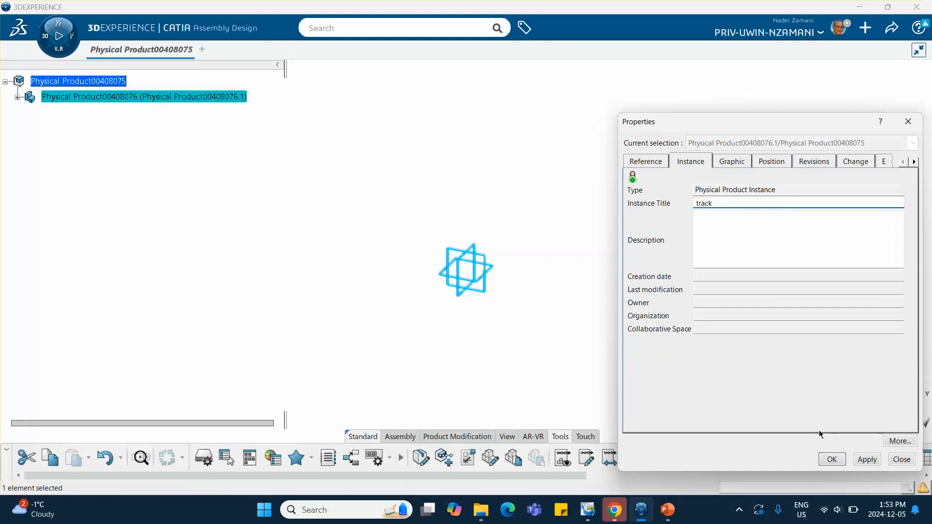
{"action": "left_click", "coordinate": [832, 459]}
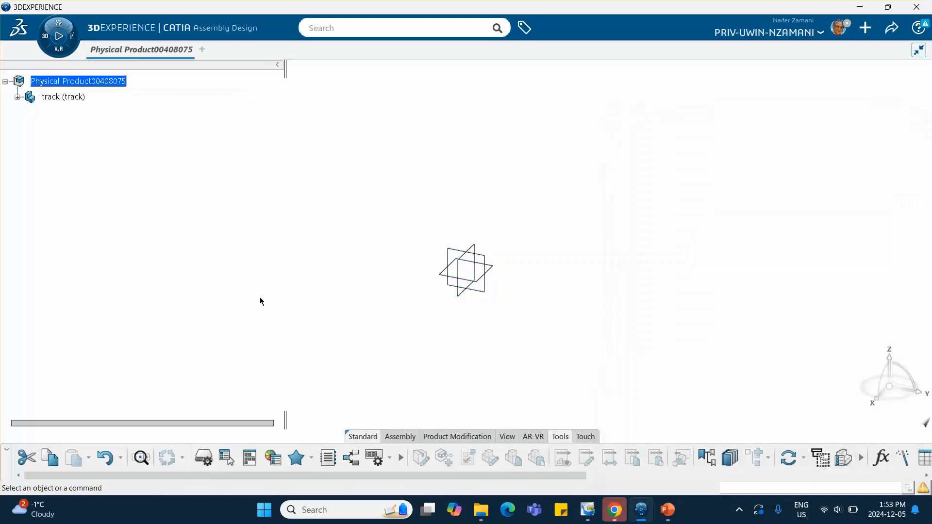
- In the track part's 3D shape, sketch a rectangle on the yz plane starting at the origin, about 1.2 in wide and 0.4 in high
{"action": "left_click", "coordinate": [17, 97]}
{"action": "double_click", "coordinate": [84, 116]}
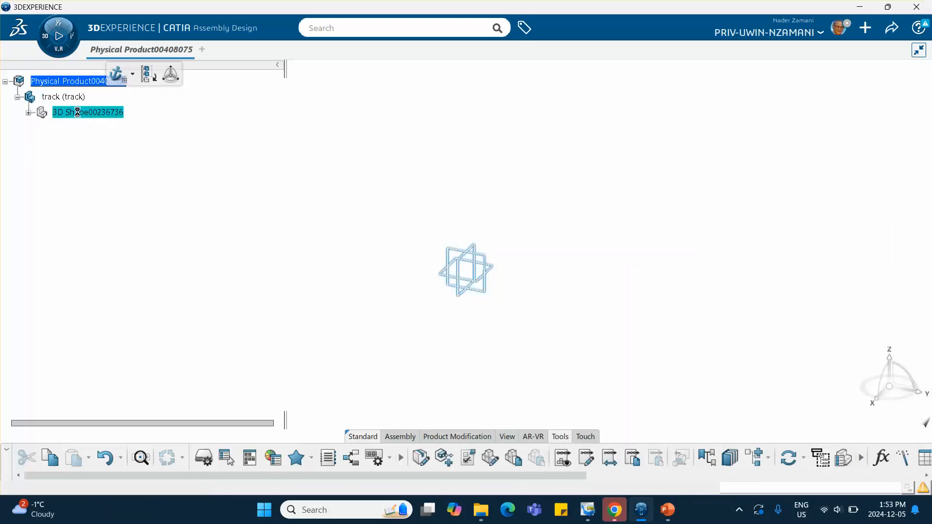
{"action": "left_click", "coordinate": [487, 264]}
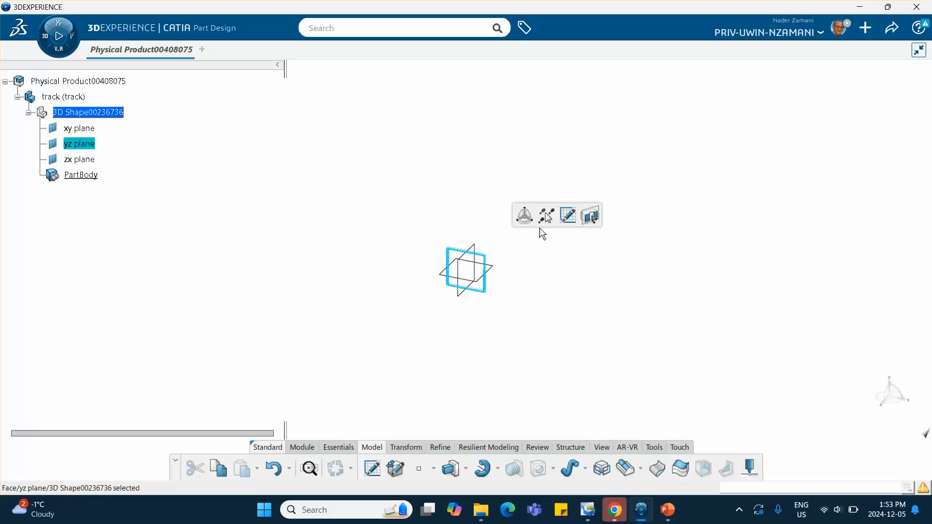
{"action": "left_click", "coordinate": [568, 217]}
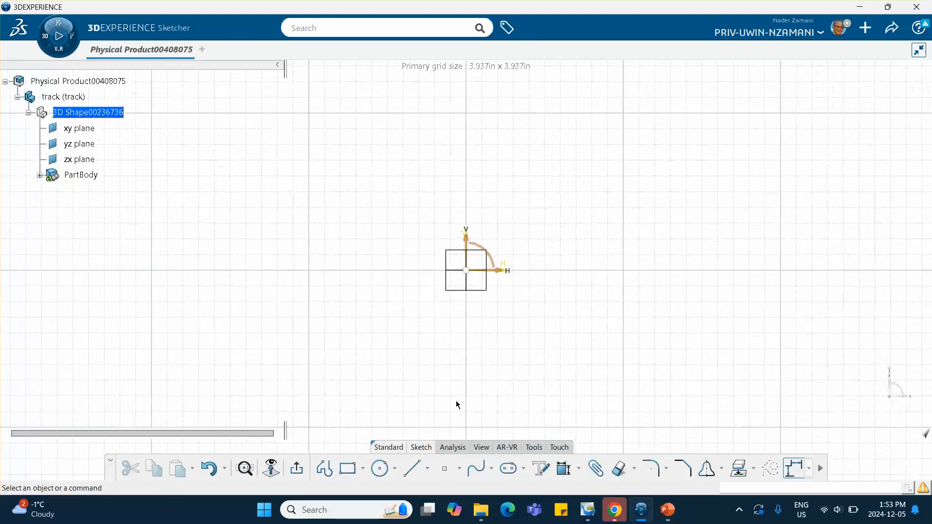
{"action": "left_click", "coordinate": [348, 468]}
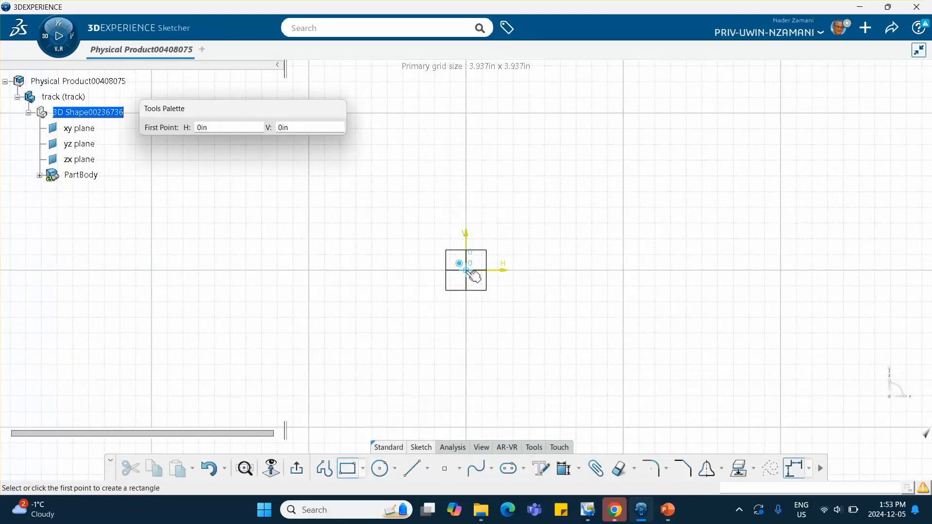
{"action": "left_click", "coordinate": [468, 270]}
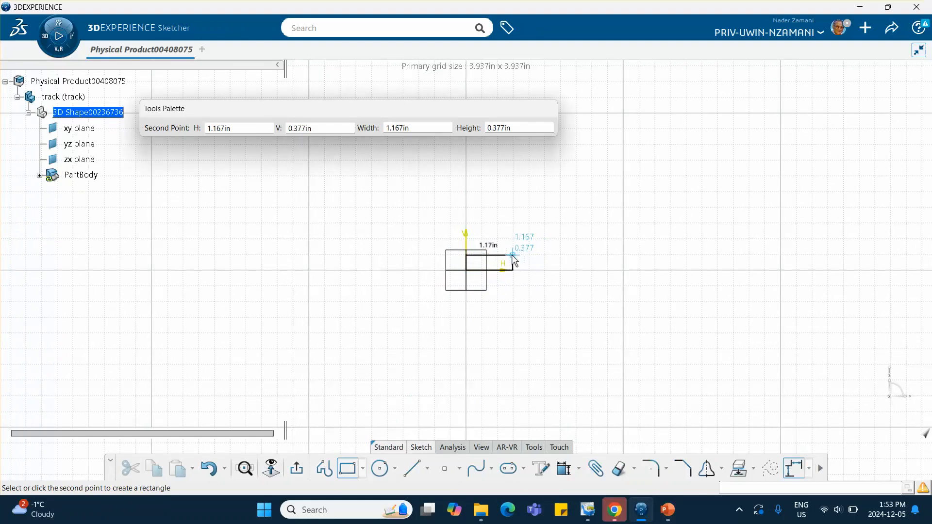
{"action": "left_click", "coordinate": [511, 255]}
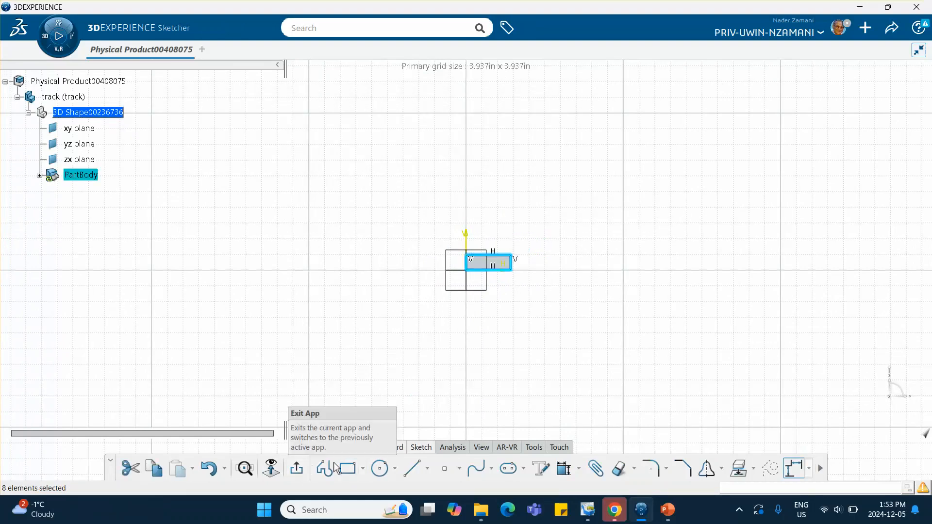
- Constrain the rectangle's horizontal width to 1 in
{"action": "left_click", "coordinate": [564, 468]}
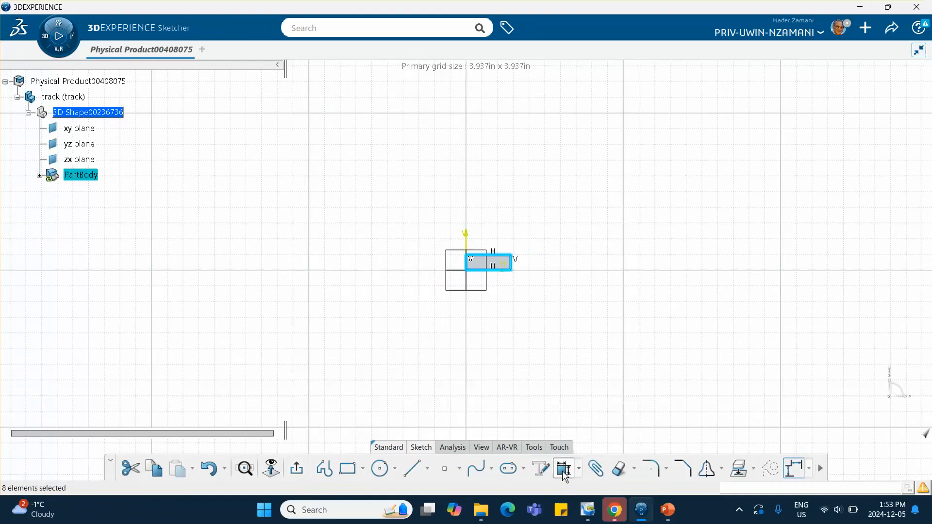
{"action": "left_click", "coordinate": [496, 261]}
{"action": "left_click", "coordinate": [502, 224]}
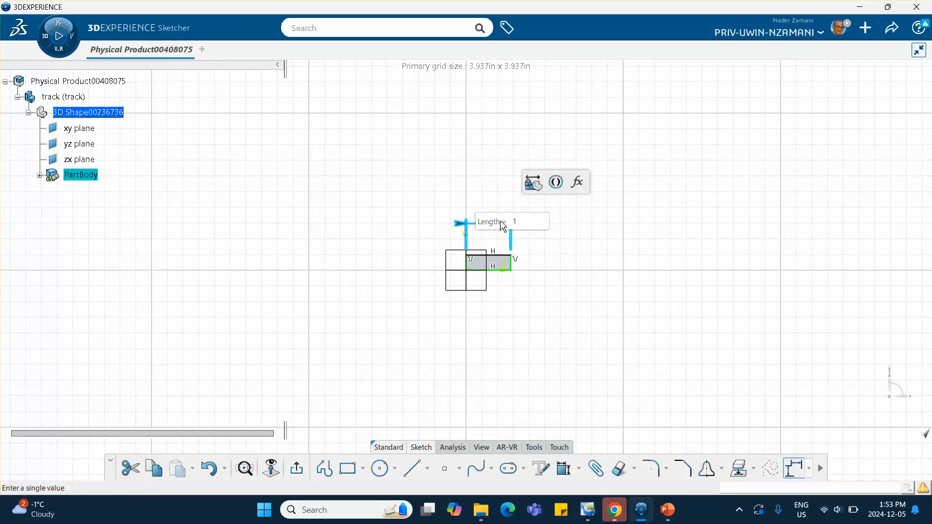
{"action": "key", "text": "Return"}
{"action": "left_click", "coordinate": [503, 297]}
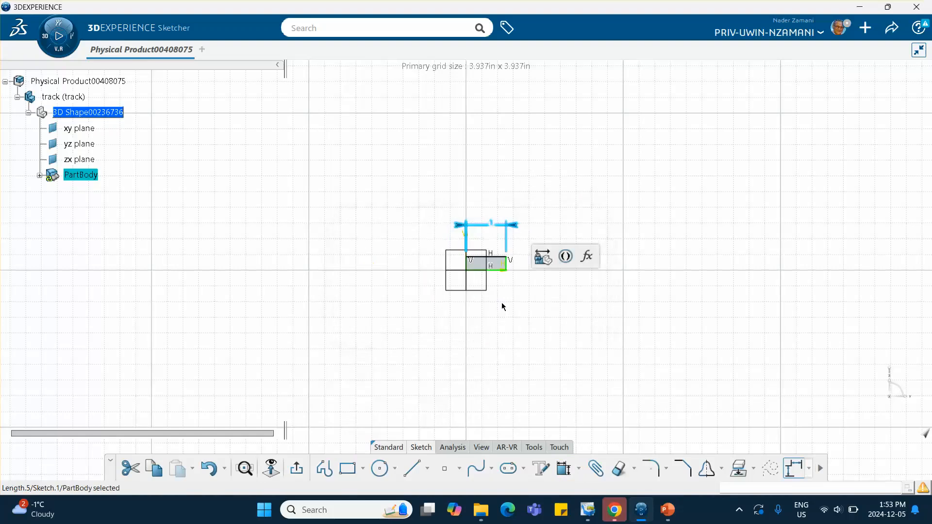
- Extrude the track's rectangle sketch into a 15 in long pad, checking the displacement graph on the first PowerPoint slide
{"action": "left_click", "coordinate": [296, 470]}
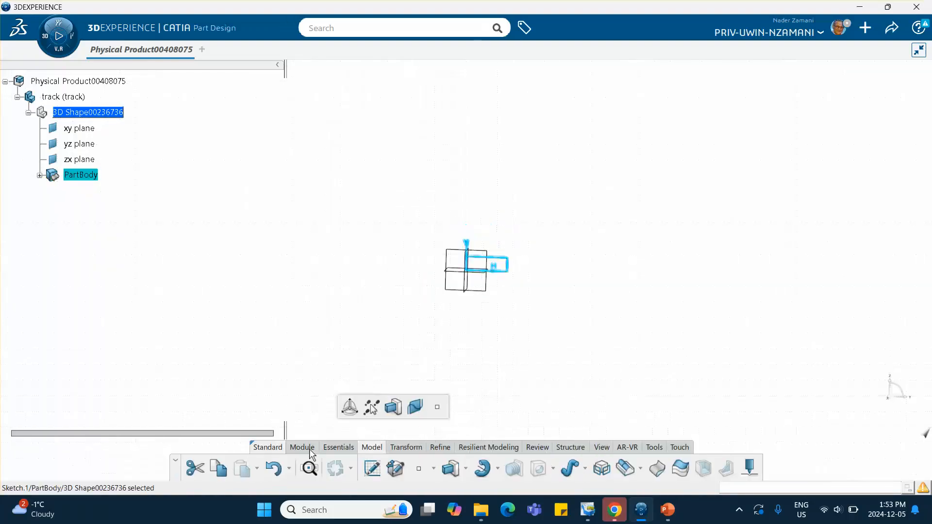
{"action": "left_click", "coordinate": [450, 468]}
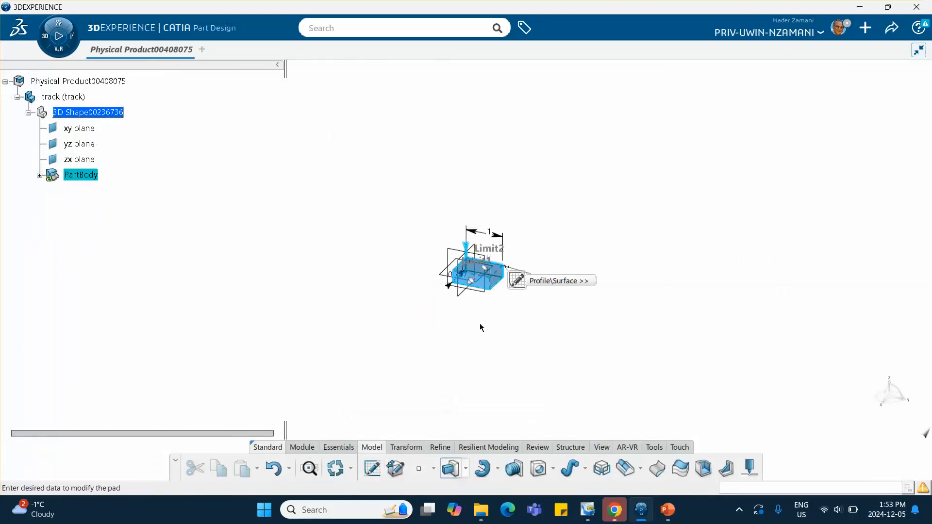
{"action": "left_click", "coordinate": [667, 510]}
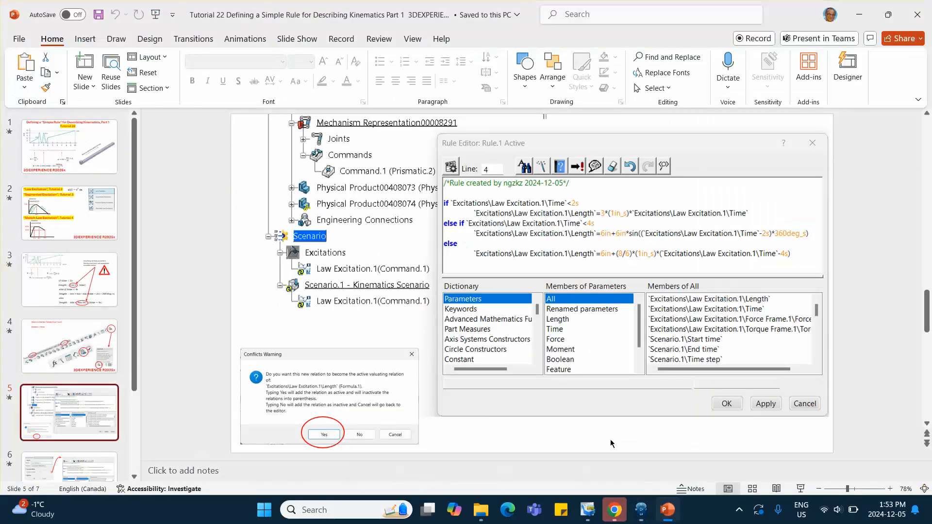
{"action": "left_click", "coordinate": [70, 146]}
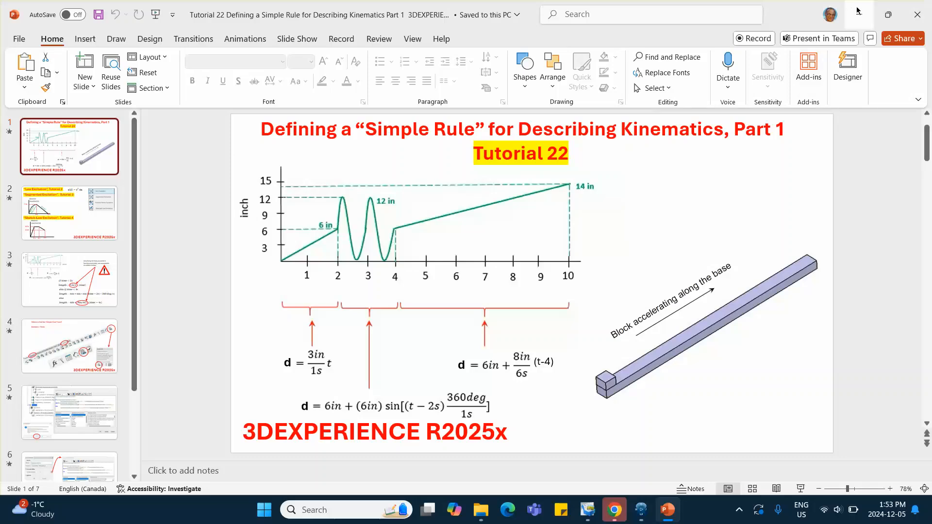
{"action": "left_click", "coordinate": [58, 411]}
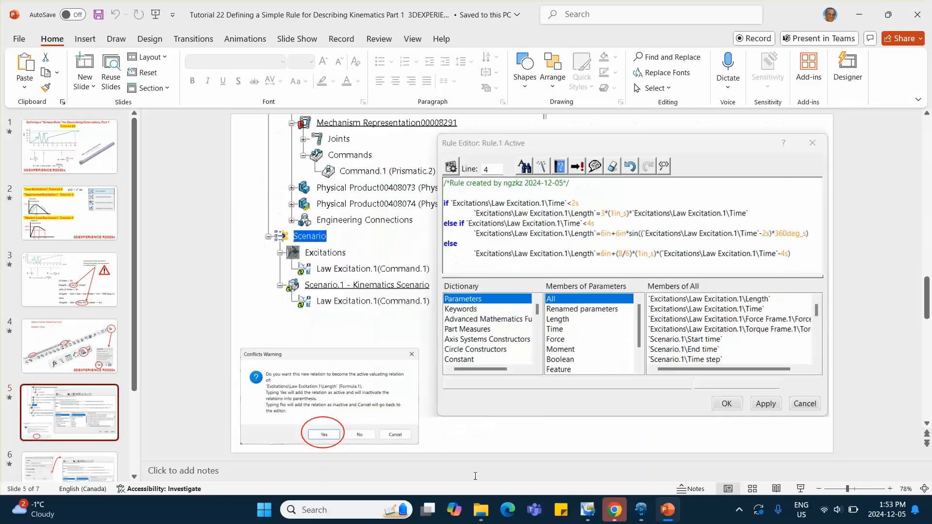
{"action": "left_click", "coordinate": [642, 515]}
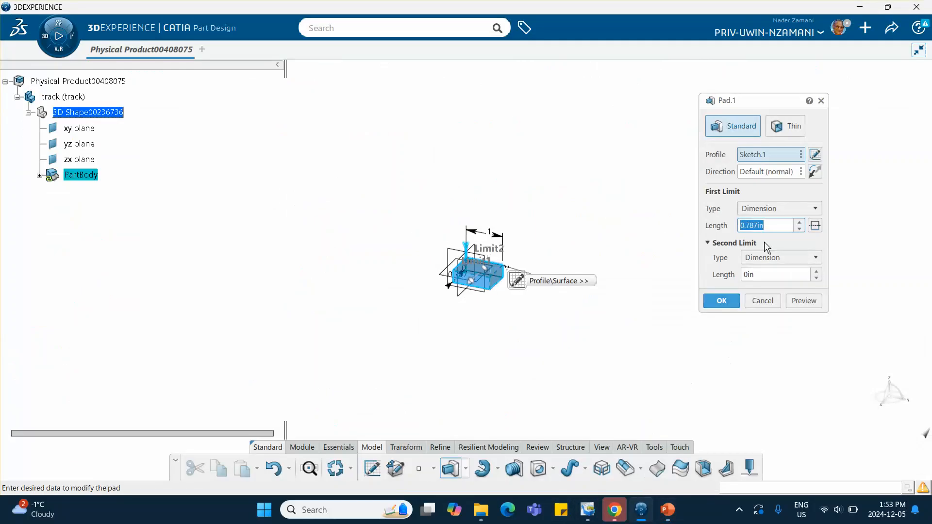
{"action": "type", "text": "12"}
{"action": "key", "text": "Return"}
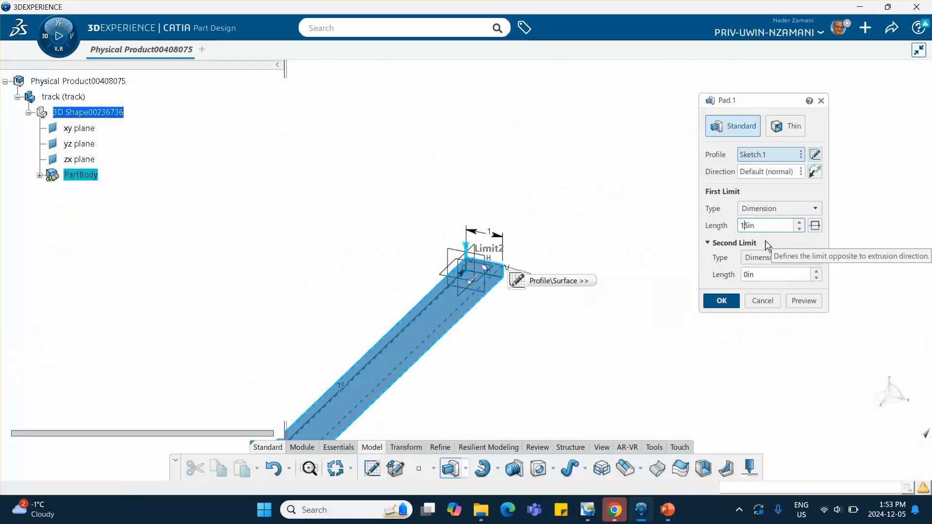
{"action": "middle_click_drag", "start_coordinate": [412, 277], "coordinate": [423, 150]}
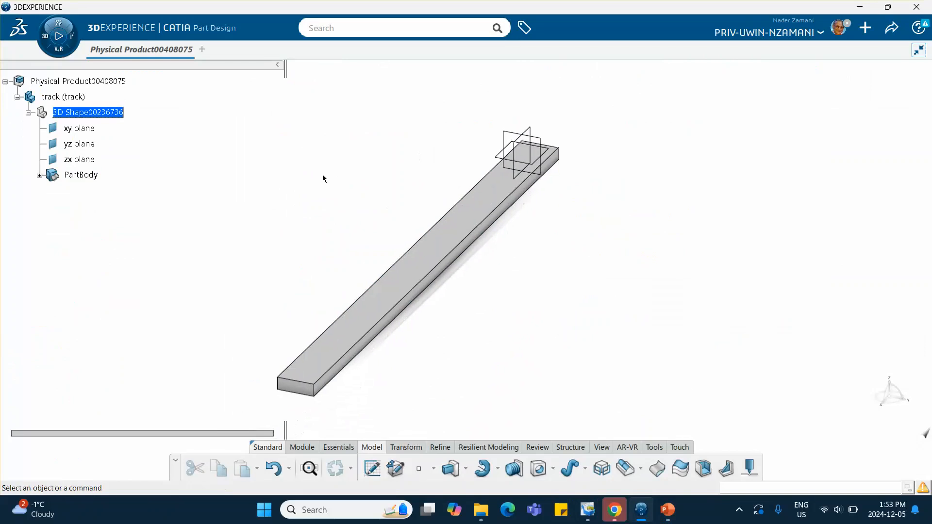
- Activate the root physical product and insert a second new 3D Part under it
{"action": "double_click", "coordinate": [89, 81]}
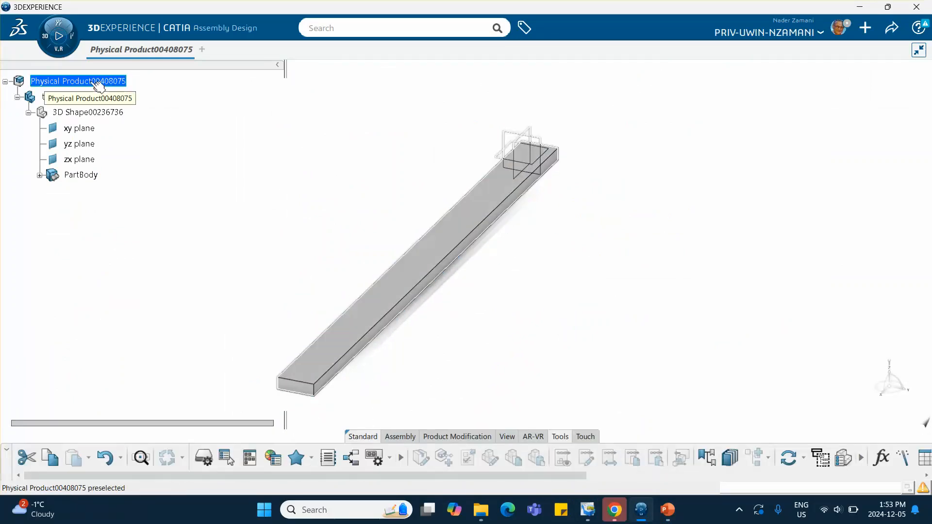
{"action": "right_click", "coordinate": [99, 85]}
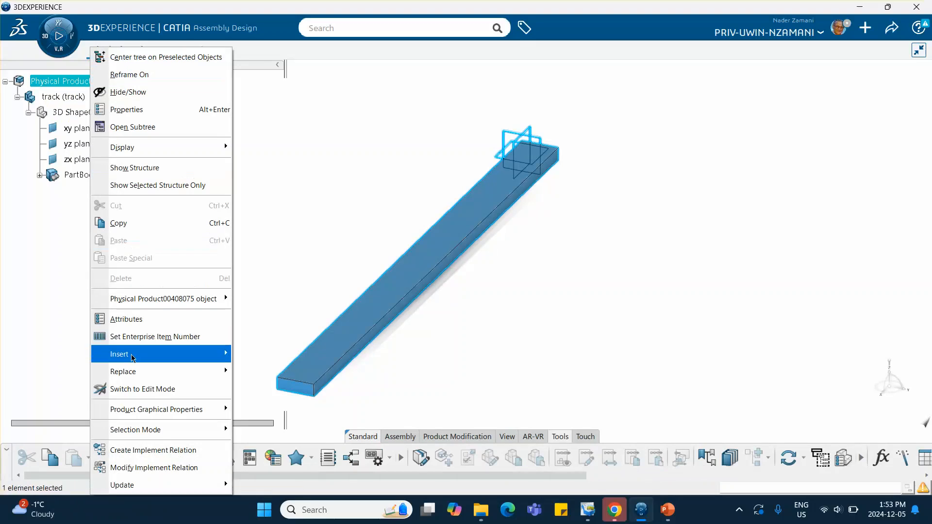
{"action": "mouse_move", "coordinate": [204, 354]}
{"action": "left_click", "coordinate": [264, 121]}
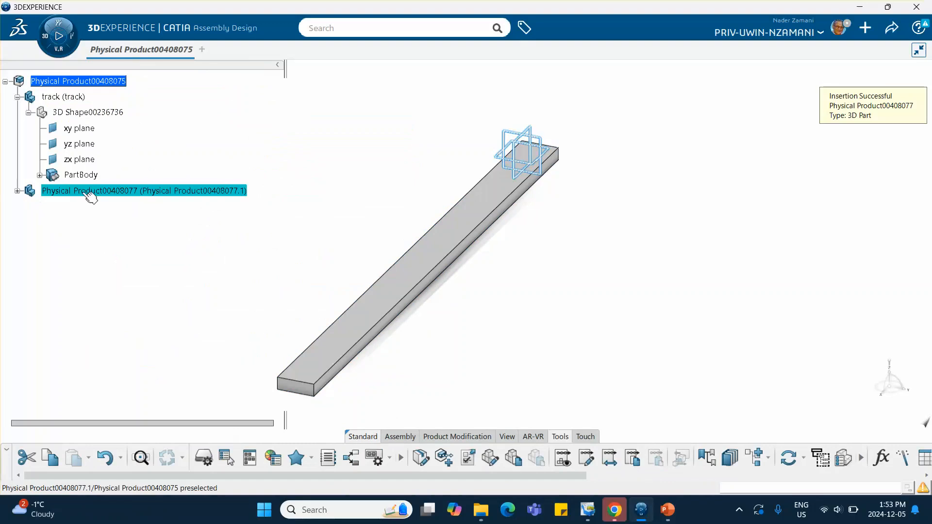
- Set both the instance title and the reference title of the second 3D part to "block"
{"action": "right_click", "coordinate": [88, 193]}
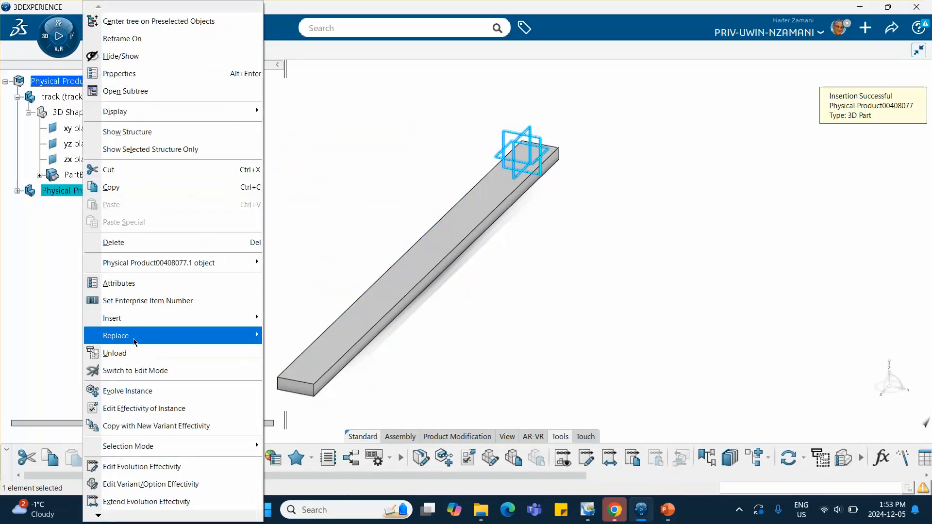
{"action": "left_click", "coordinate": [145, 74]}
{"action": "left_click_drag", "start_coordinate": [803, 203], "coordinate": [615, 195]}
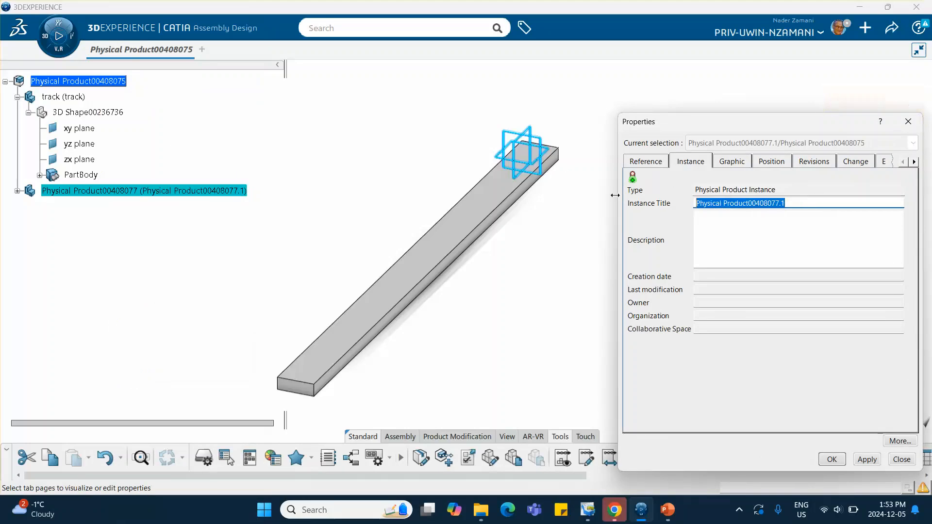
{"action": "type", "text": "bloc"}
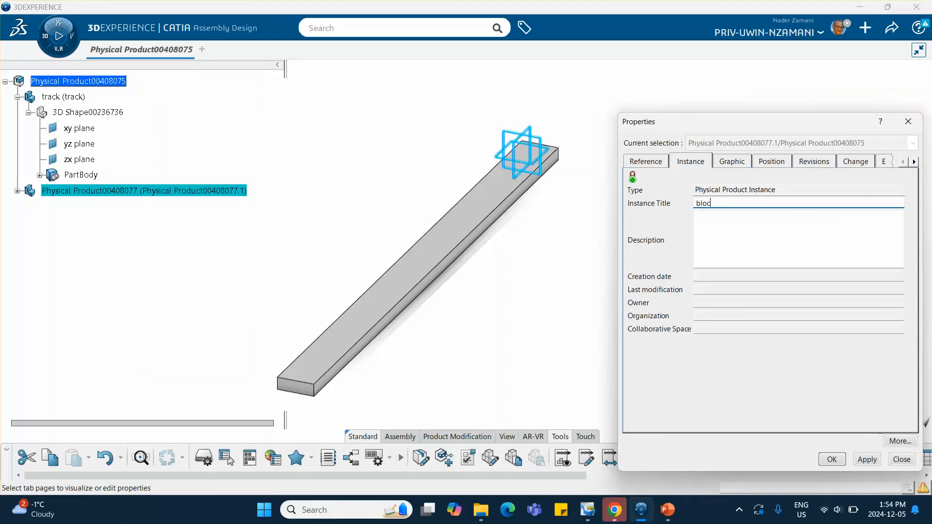
{"action": "type", "text": "k"}
{"action": "left_click", "coordinate": [645, 161]}
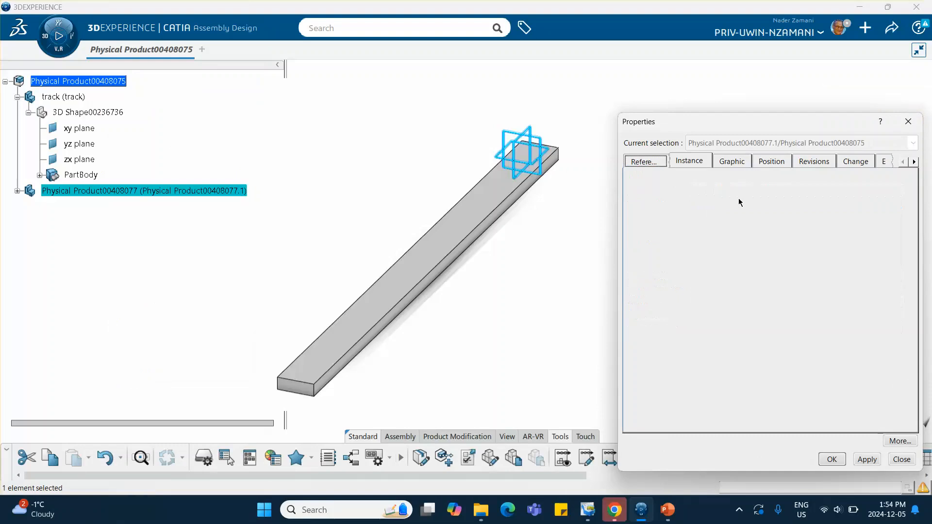
{"action": "left_click_drag", "start_coordinate": [808, 202], "coordinate": [674, 194]}
{"action": "left_click", "coordinate": [675, 194]}
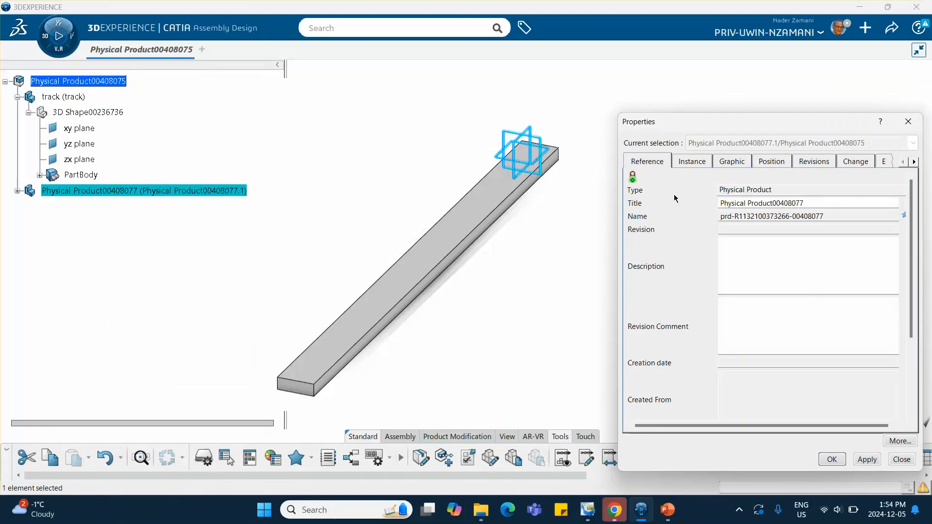
{"action": "left_click_drag", "start_coordinate": [815, 202], "coordinate": [667, 208]}
{"action": "type", "text": "block"}
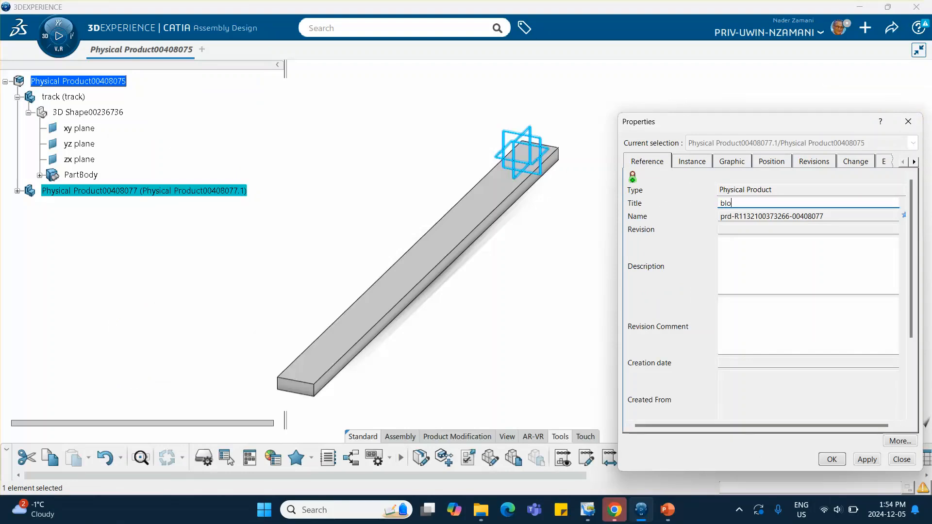
{"action": "left_click", "coordinate": [832, 460]}
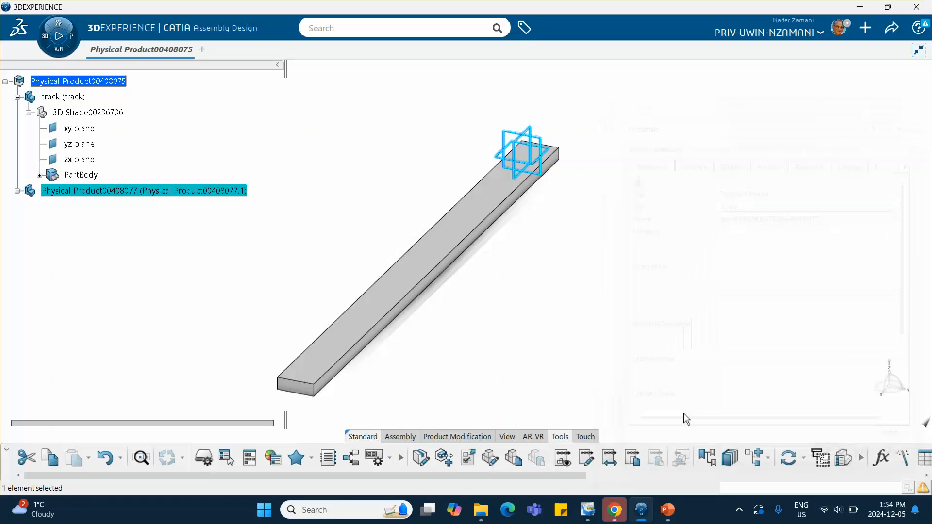
- In the block part's 3D shape, sketch a rectangle on the yz plane, clear of the track, about 1.1 in wide and 0.6 in high
{"action": "left_click", "coordinate": [17, 190]}
{"action": "double_click", "coordinate": [77, 206]}
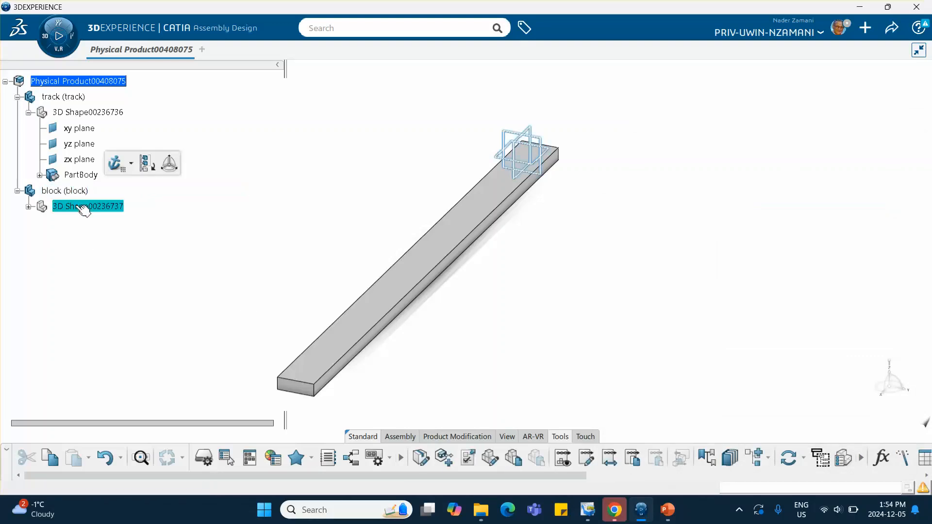
{"action": "left_click", "coordinate": [543, 138]}
{"action": "left_click", "coordinate": [549, 141]}
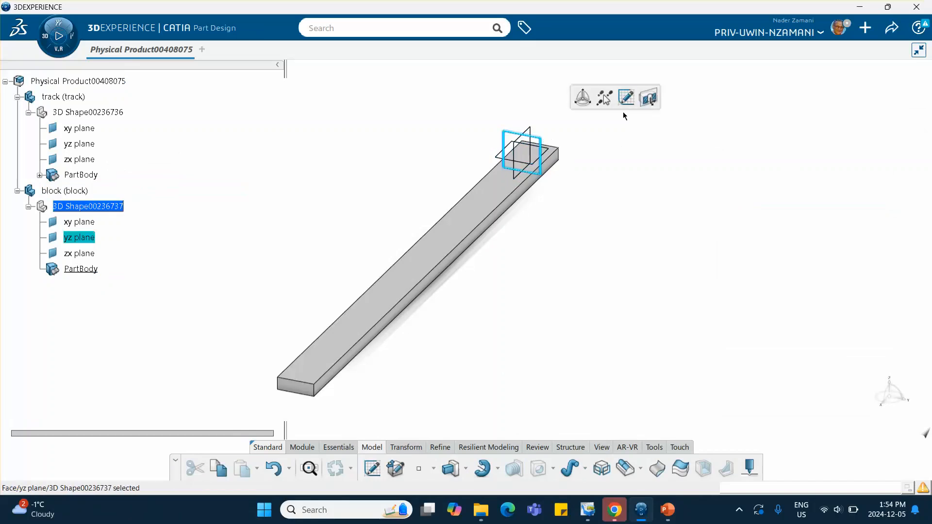
{"action": "left_click", "coordinate": [627, 97]}
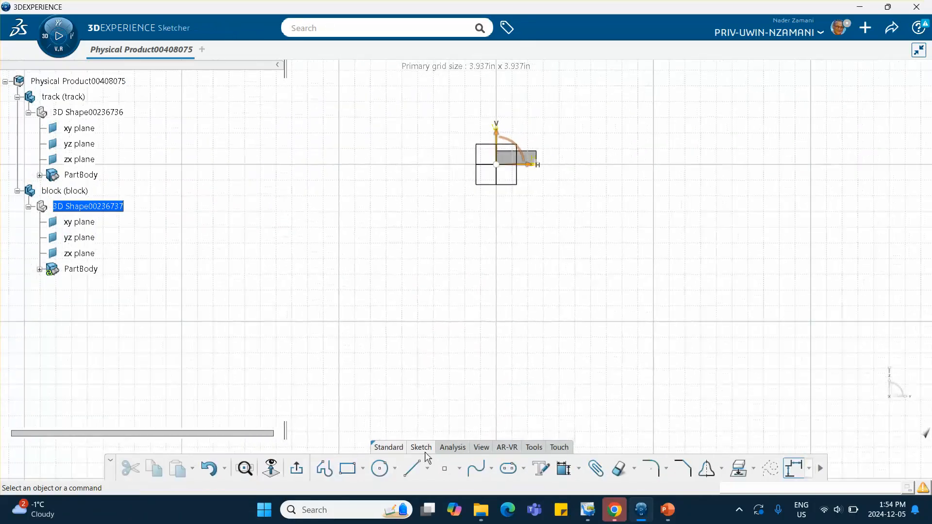
{"action": "left_click", "coordinate": [348, 469]}
{"action": "left_click", "coordinate": [617, 129]}
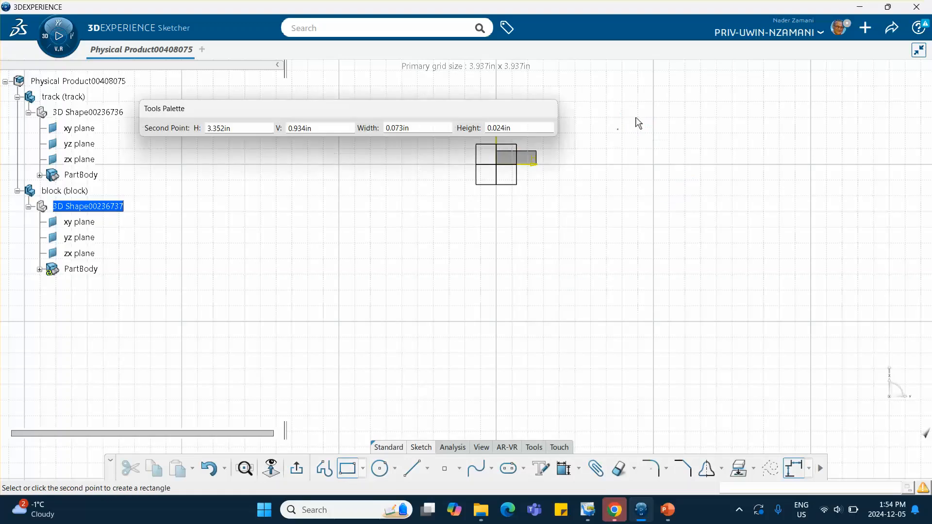
{"action": "left_click", "coordinate": [661, 104]}
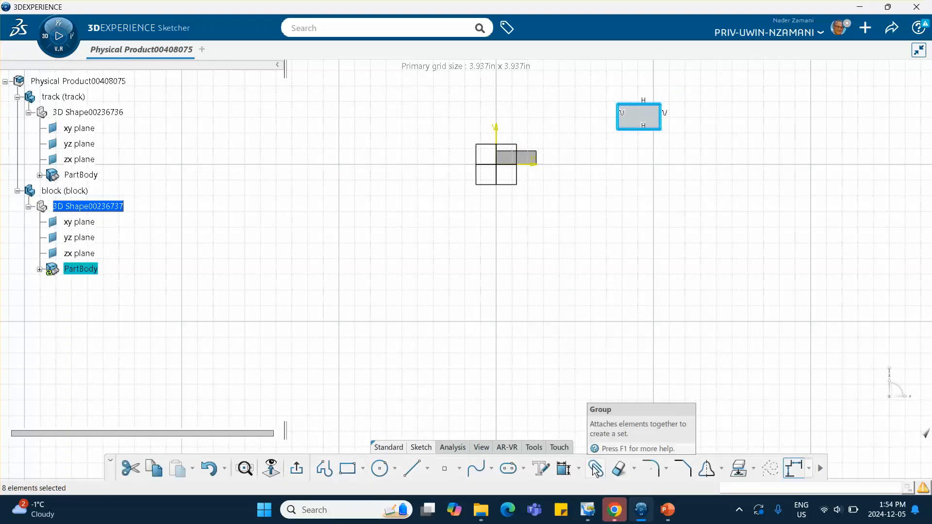
- Constrain the block rectangle's width to 1 in with sketch scaling accepted, and its height to 1 in
{"action": "left_click", "coordinate": [564, 469]}
{"action": "left_click", "coordinate": [639, 105]}
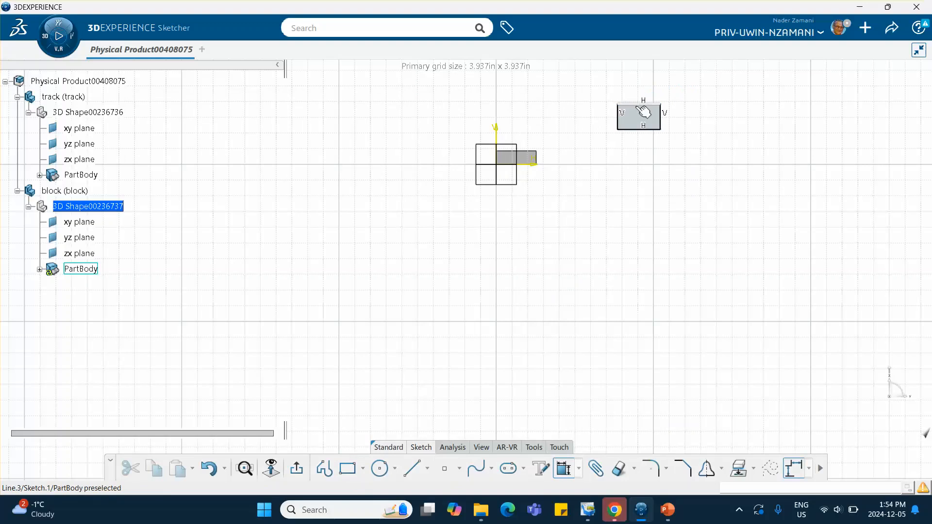
{"action": "left_click", "coordinate": [643, 84]}
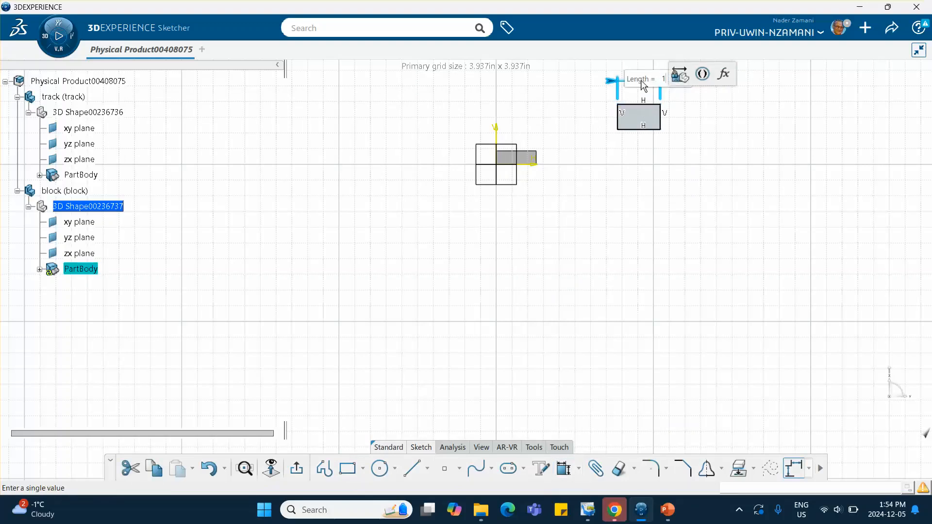
{"action": "key", "text": "Return"}
{"action": "left_click", "coordinate": [523, 296]}
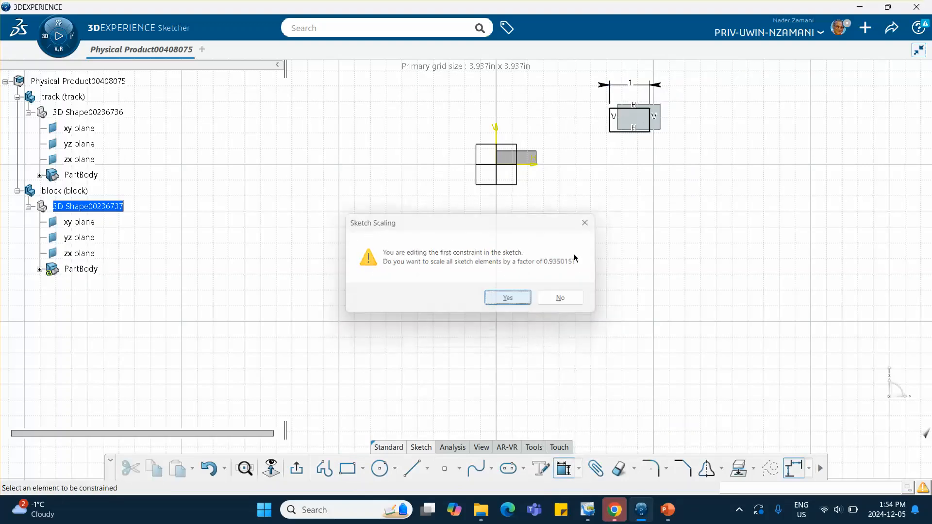
{"action": "left_click", "coordinate": [651, 122]}
{"action": "left_click", "coordinate": [692, 124]}
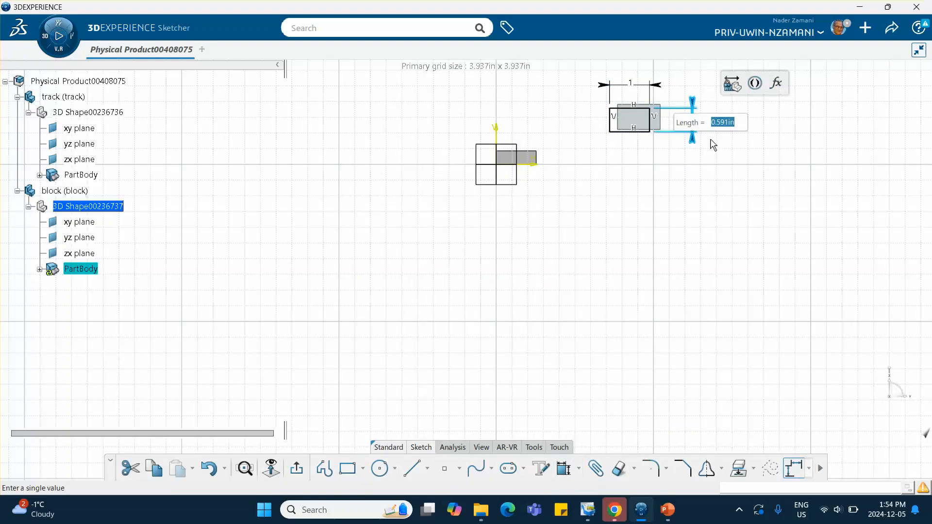
{"action": "type", "text": "1"}
{"action": "key", "text": "Return"}
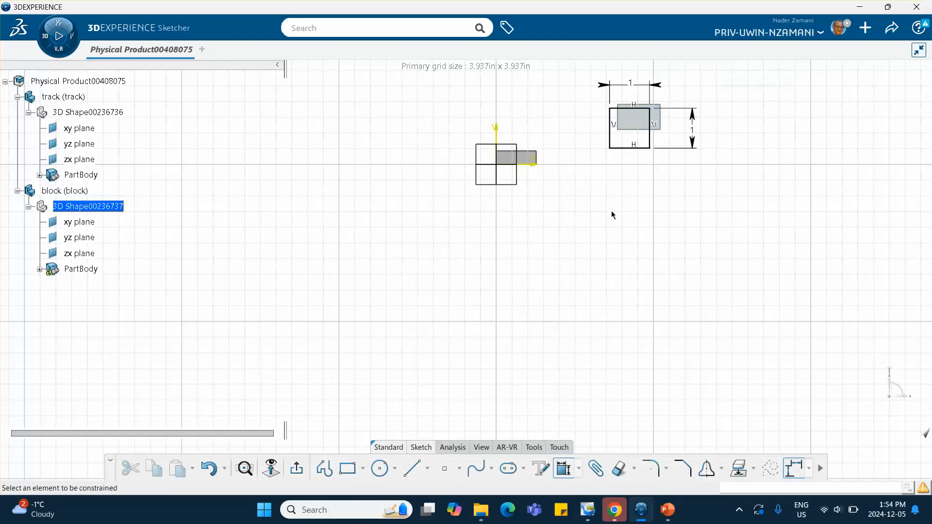
- Extrude the block's square sketch into a 1 in long pad
{"action": "left_click", "coordinate": [297, 468]}
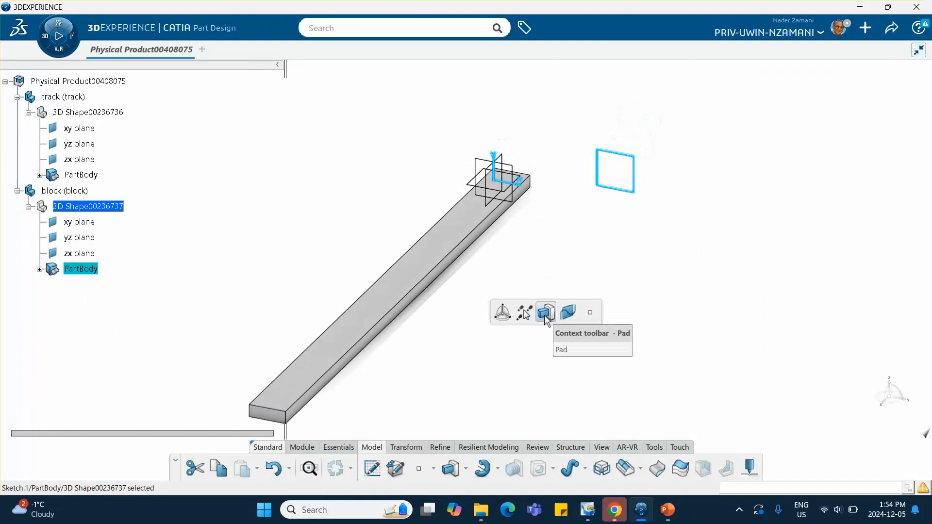
{"action": "left_click", "coordinate": [546, 313]}
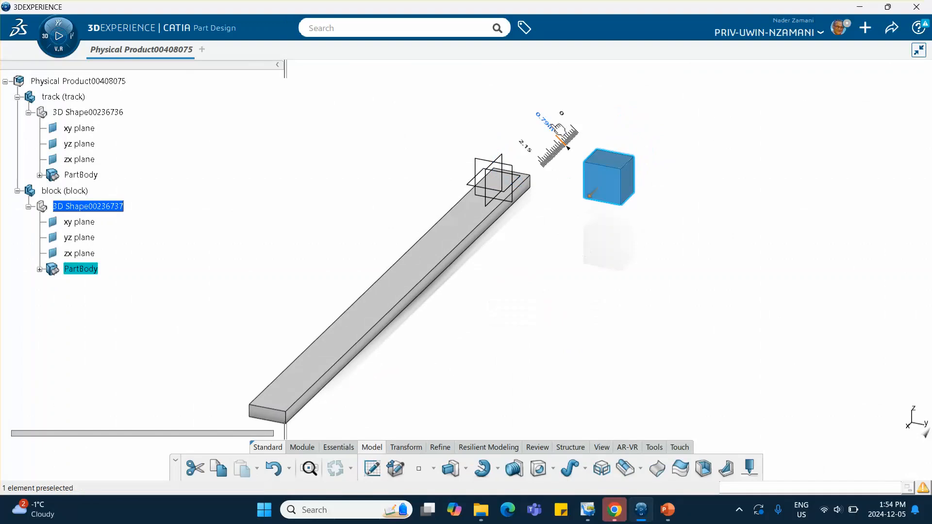
{"action": "double_click", "coordinate": [547, 126]}
{"action": "type", "text": "1"}
{"action": "key", "text": "Return"}
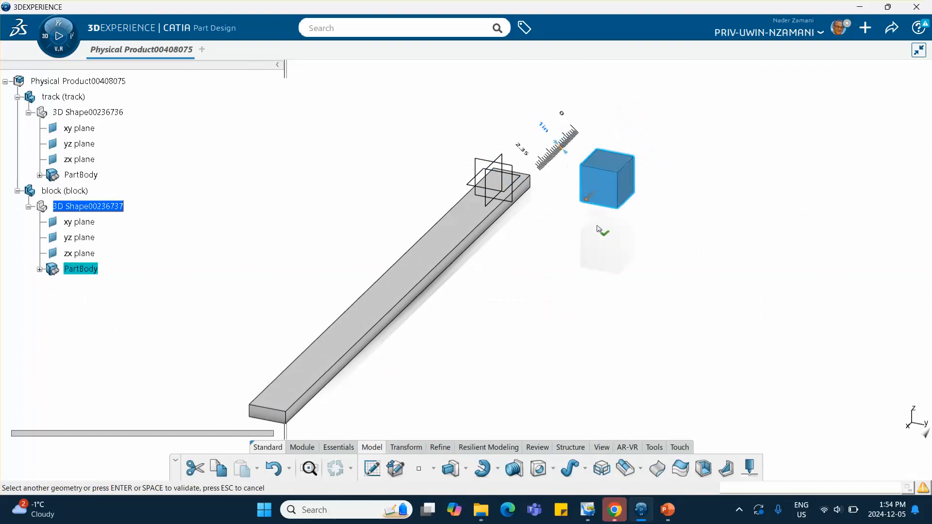
{"action": "left_click", "coordinate": [596, 226]}
{"action": "middle_click_drag", "start_coordinate": [365, 214], "coordinate": [377, 190]}
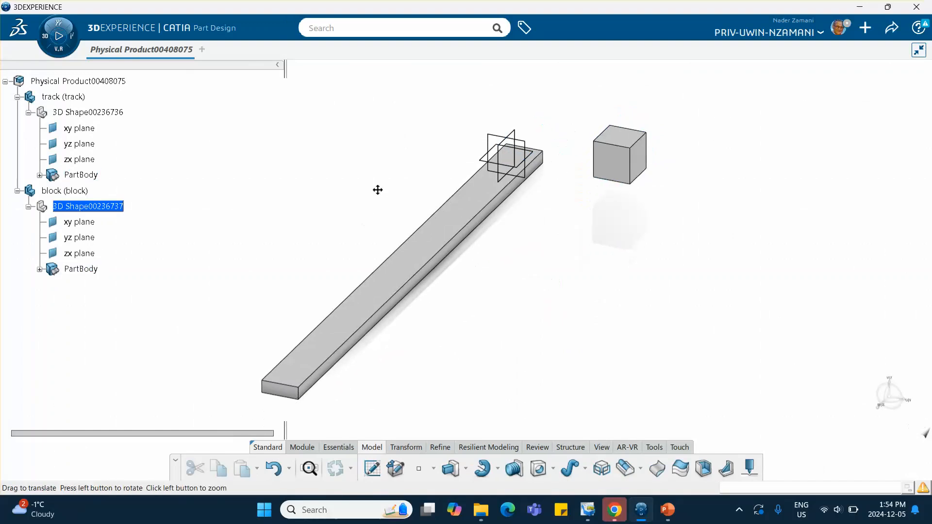
- Make the root product active, anchor the track with a Fix engineering connection, and update the assembly
{"action": "left_click", "coordinate": [104, 81]}
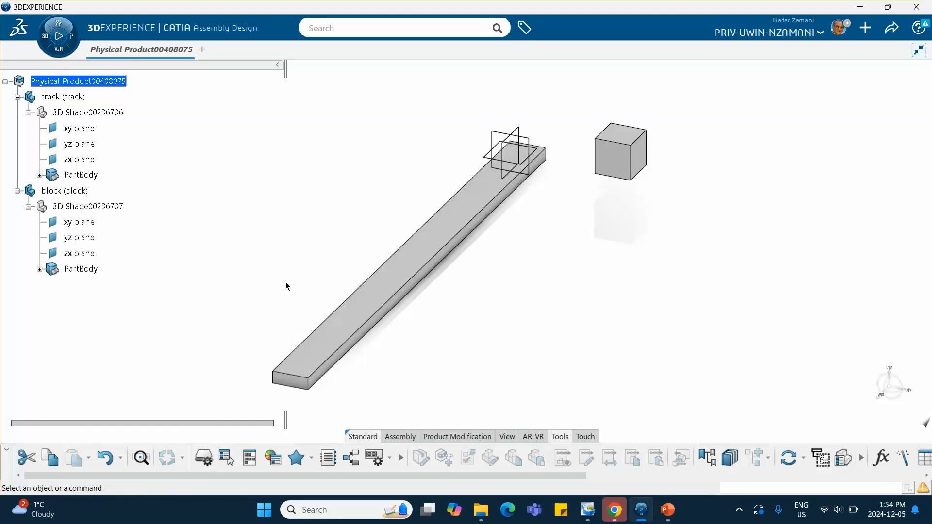
{"action": "left_click", "coordinate": [400, 437]}
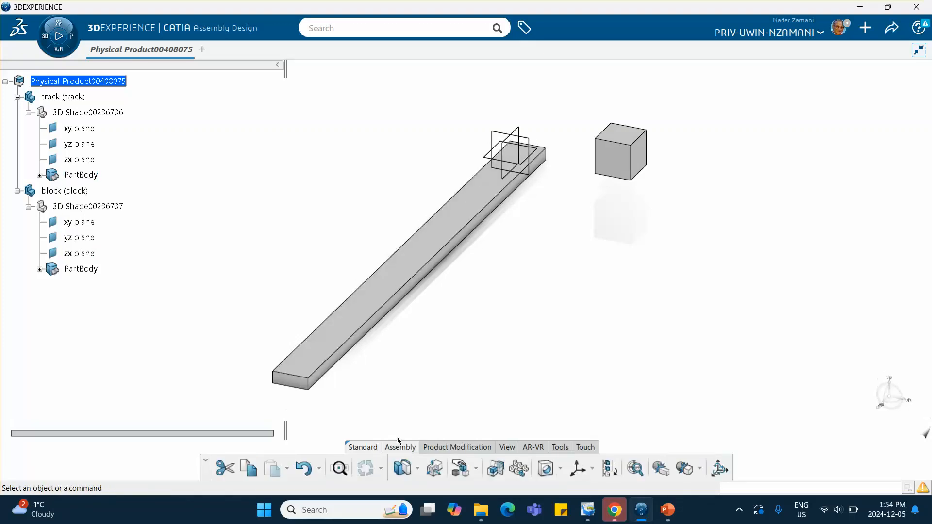
{"action": "left_click", "coordinate": [418, 470]}
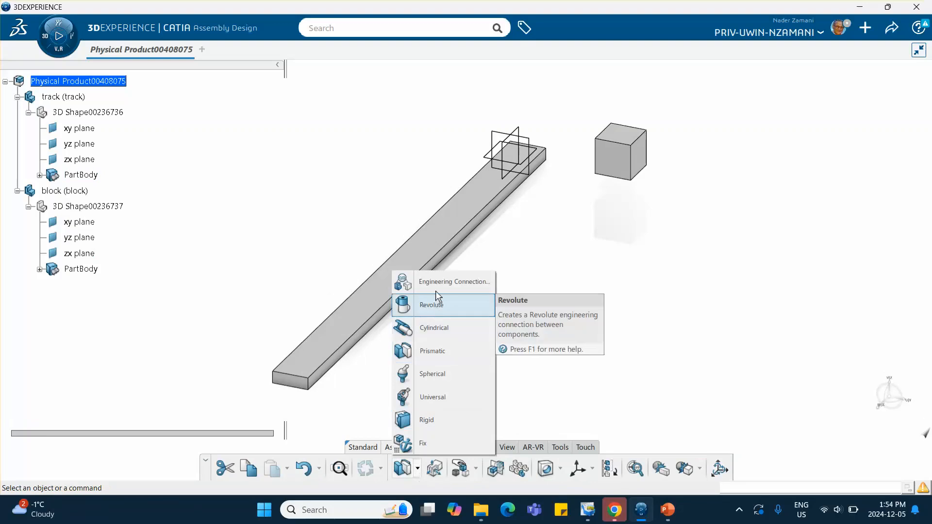
{"action": "left_click", "coordinate": [423, 444]}
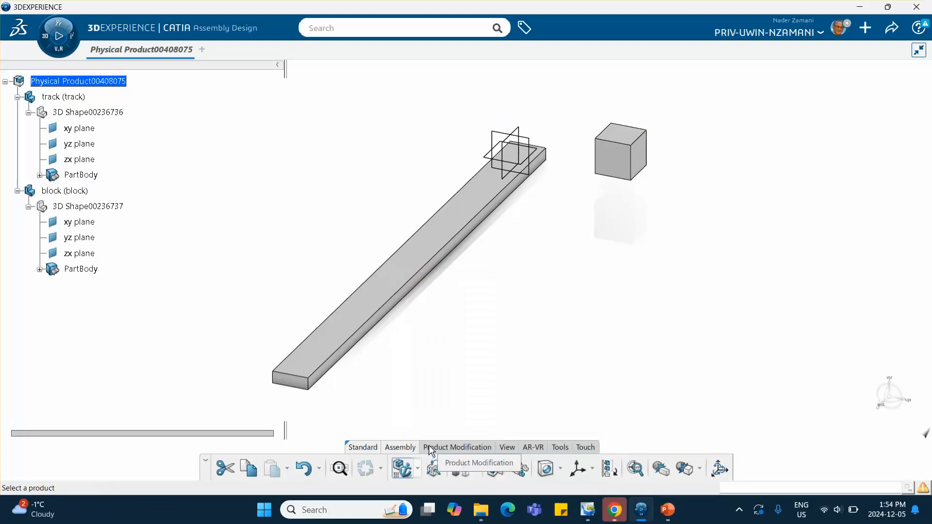
{"action": "left_click", "coordinate": [70, 98]}
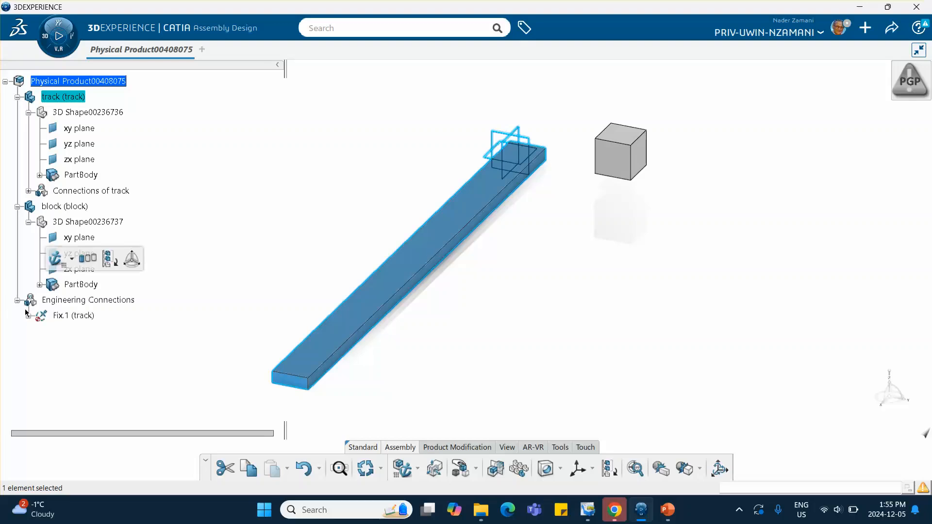
{"action": "left_click", "coordinate": [102, 346]}
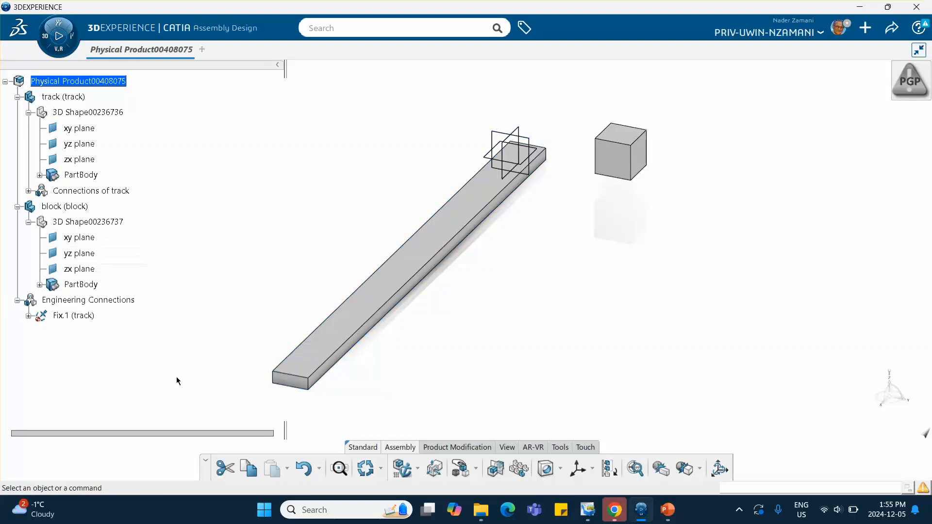
{"action": "left_click", "coordinate": [365, 469]}
- Start a Prismatic connection from the line-coincidence, plane-coincidence and plane-offset template, matching the block's lower side edge and side face to the track's upper edge and side face
{"action": "left_click", "coordinate": [418, 469]}
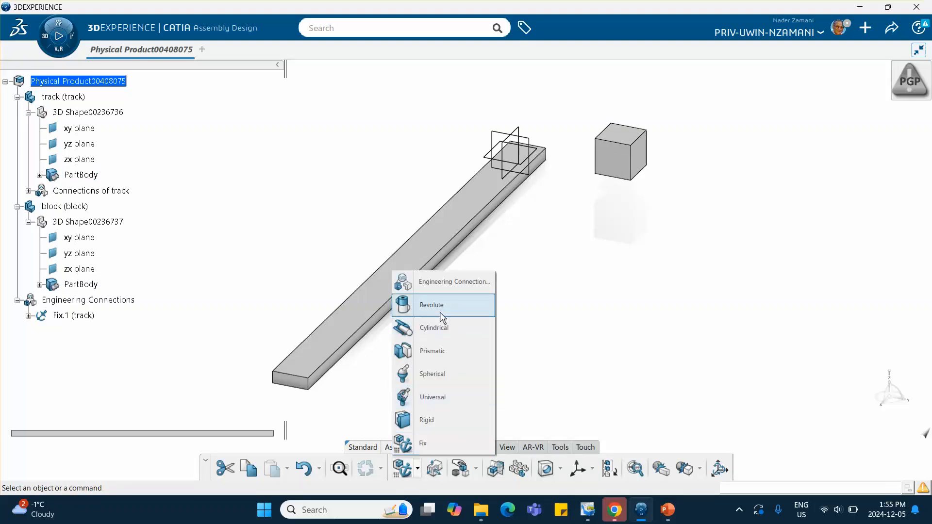
{"action": "left_click", "coordinate": [433, 352]}
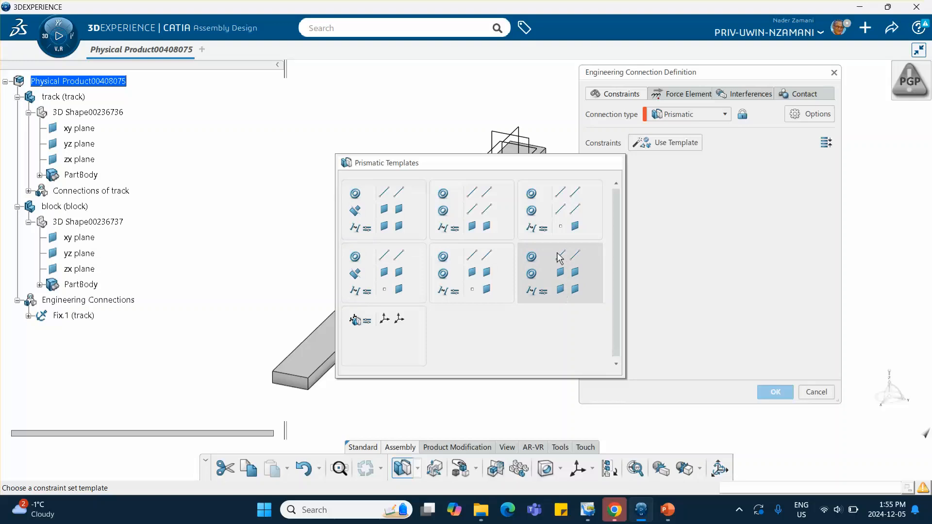
{"action": "left_click", "coordinate": [571, 289]}
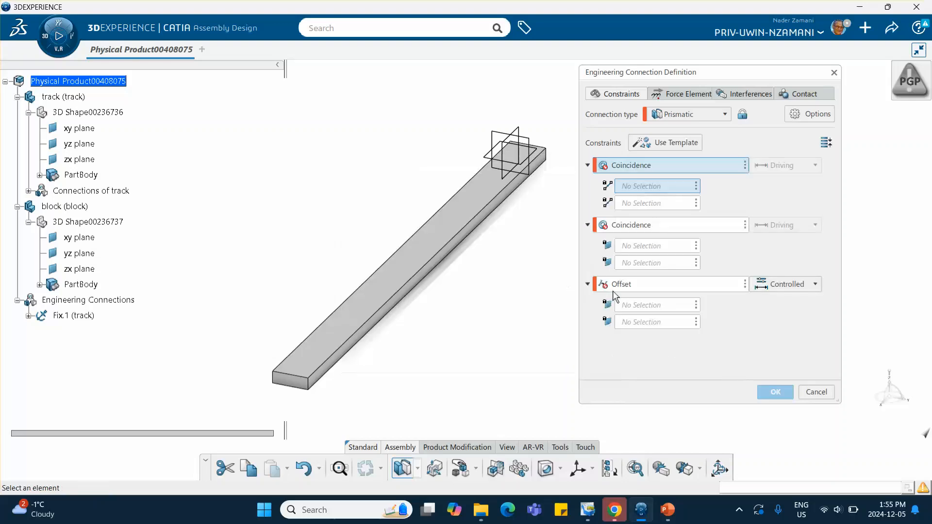
{"action": "middle_click_drag", "start_coordinate": [567, 231], "coordinate": [428, 214]}
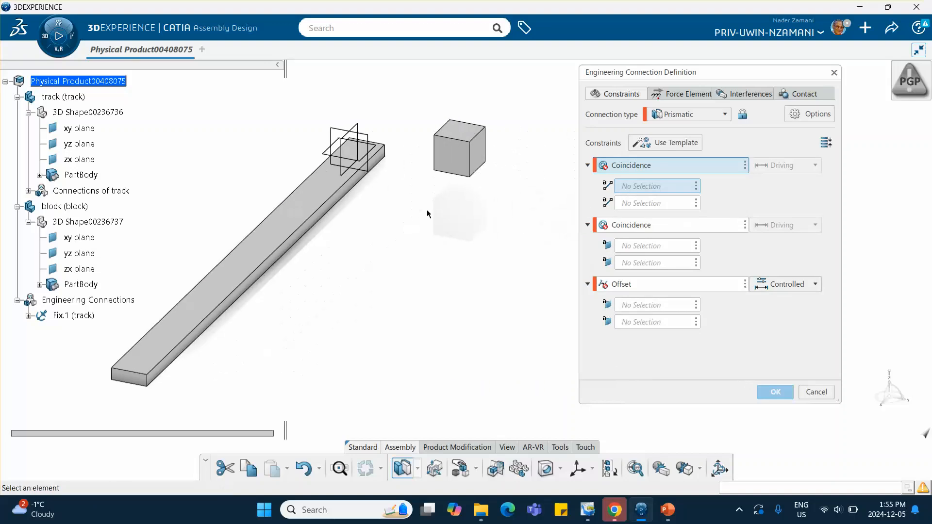
{"action": "left_click", "coordinate": [479, 168]}
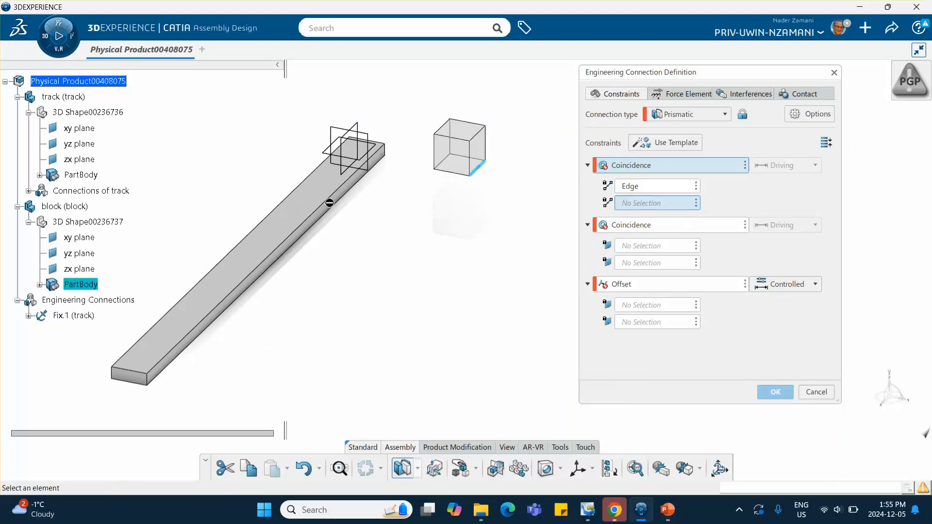
{"action": "left_click", "coordinate": [330, 203]}
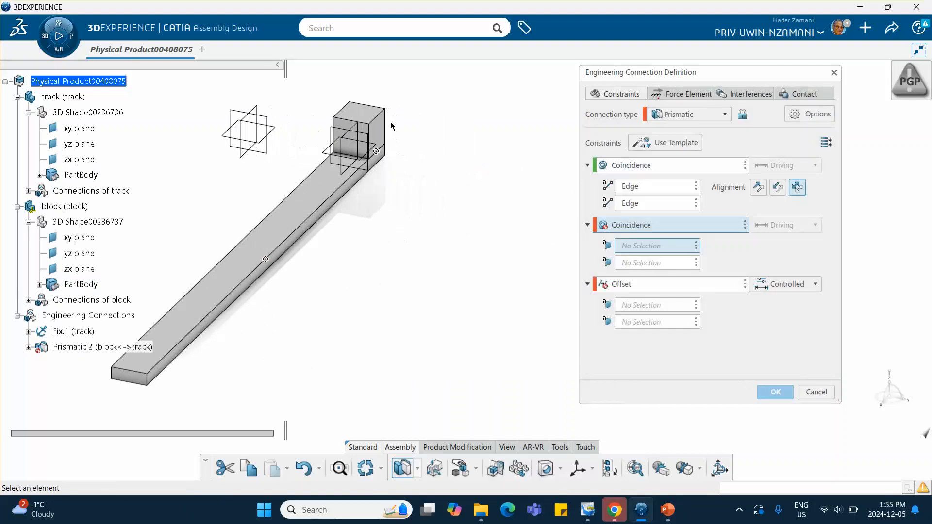
{"action": "left_click", "coordinate": [380, 135]}
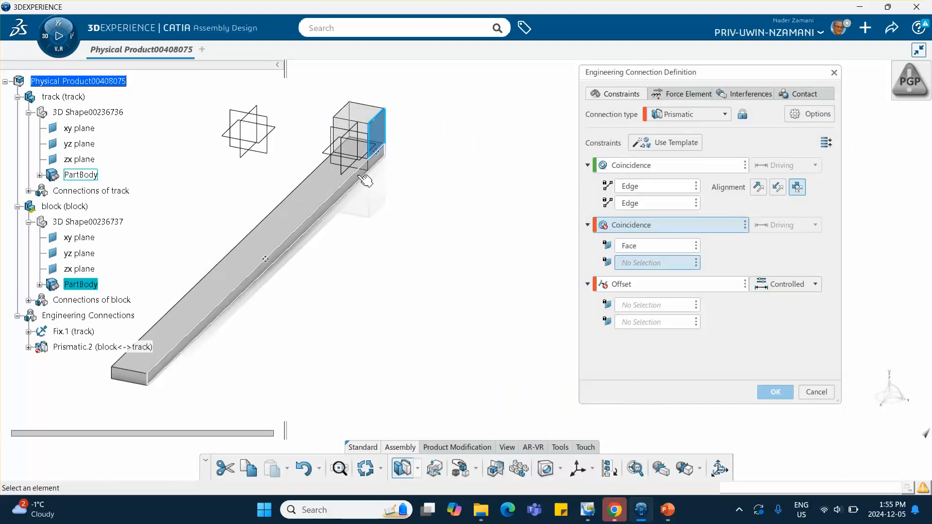
{"action": "left_click", "coordinate": [366, 181]}
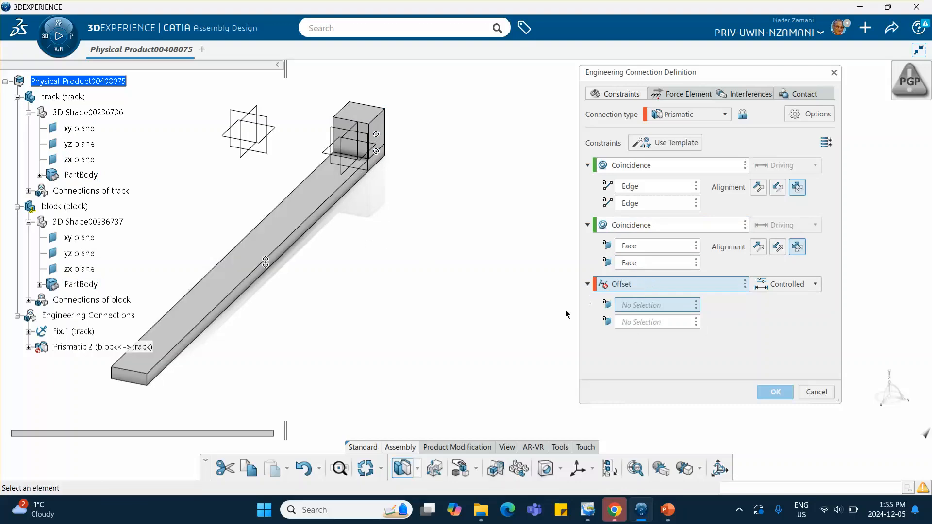
- Complete the Prismatic connection with a controlled offset between the block's and track's end faces, declining the check contact specification
{"action": "middle_click_drag", "start_coordinate": [566, 315], "coordinate": [311, 163]}
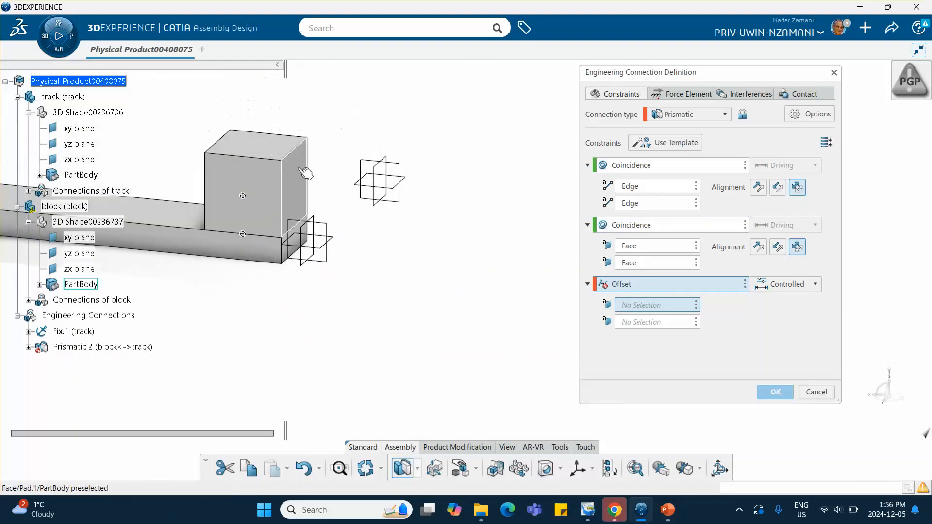
{"action": "left_click", "coordinate": [306, 173]}
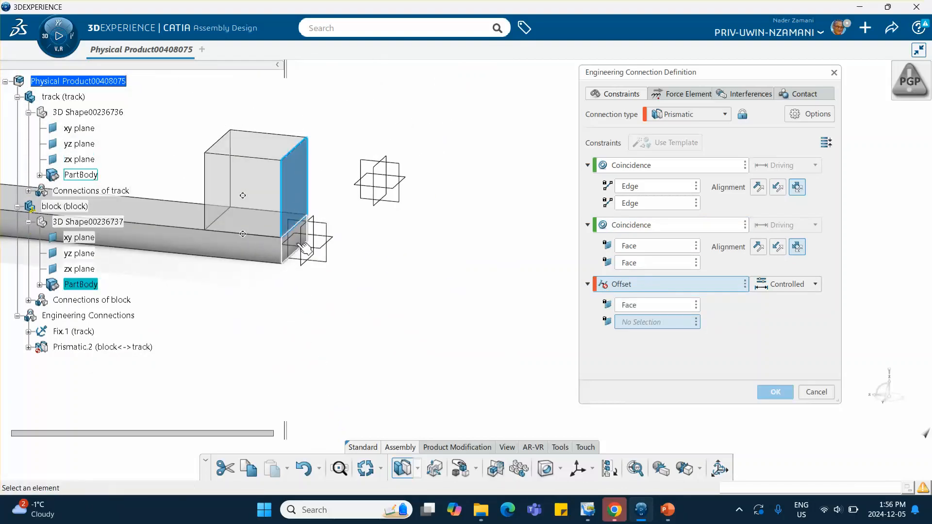
{"action": "left_click", "coordinate": [305, 248]}
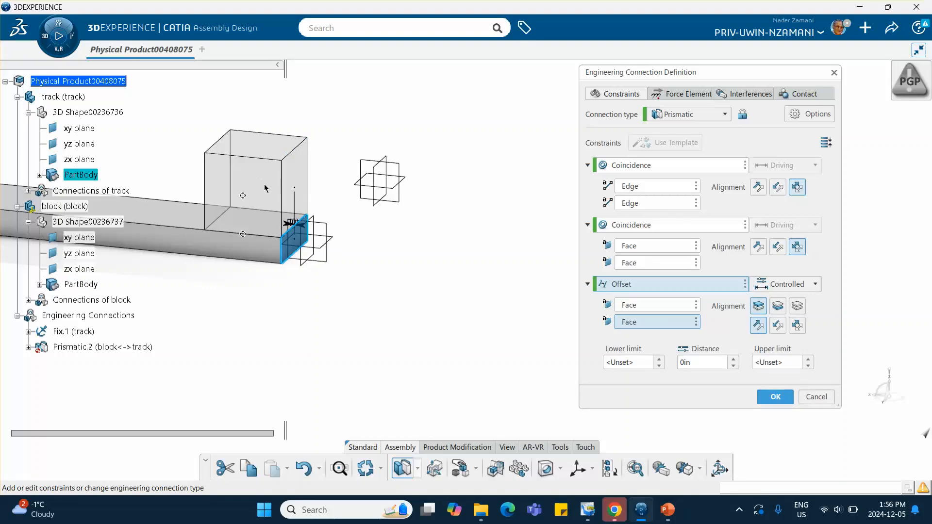
{"action": "left_click", "coordinate": [776, 396]}
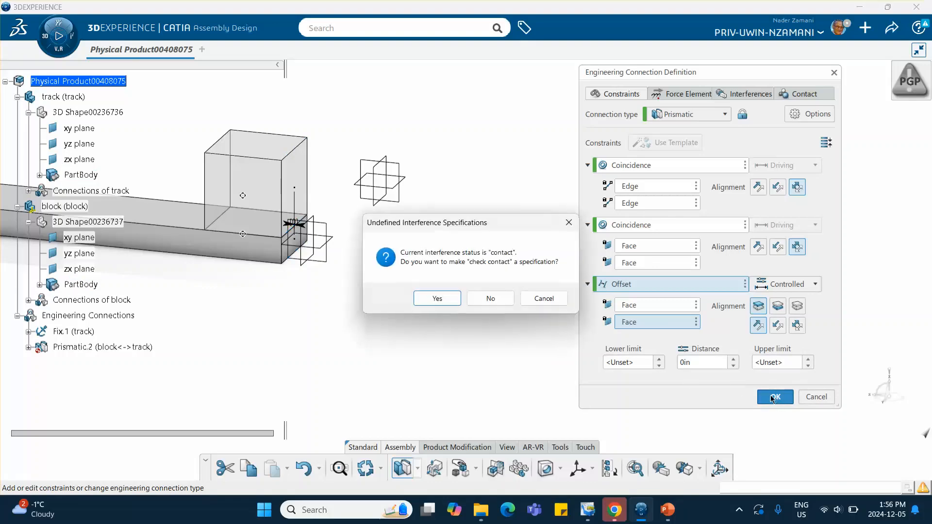
{"action": "left_click", "coordinate": [490, 298]}
- Update the assembly to resolve the prismatic connection, and collapse the engineering connections, block and track branches of the tree
{"action": "middle_click_drag", "start_coordinate": [310, 291], "coordinate": [386, 304]}
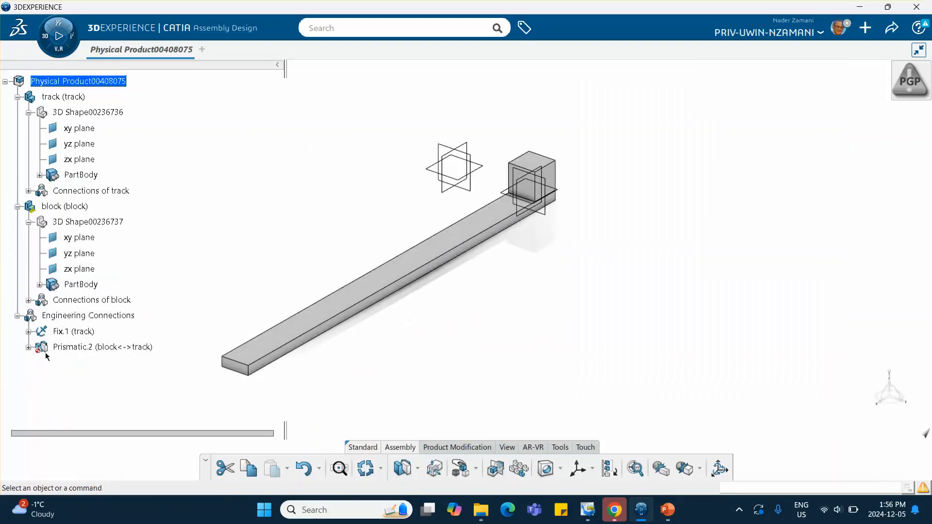
{"action": "left_click", "coordinate": [29, 347]}
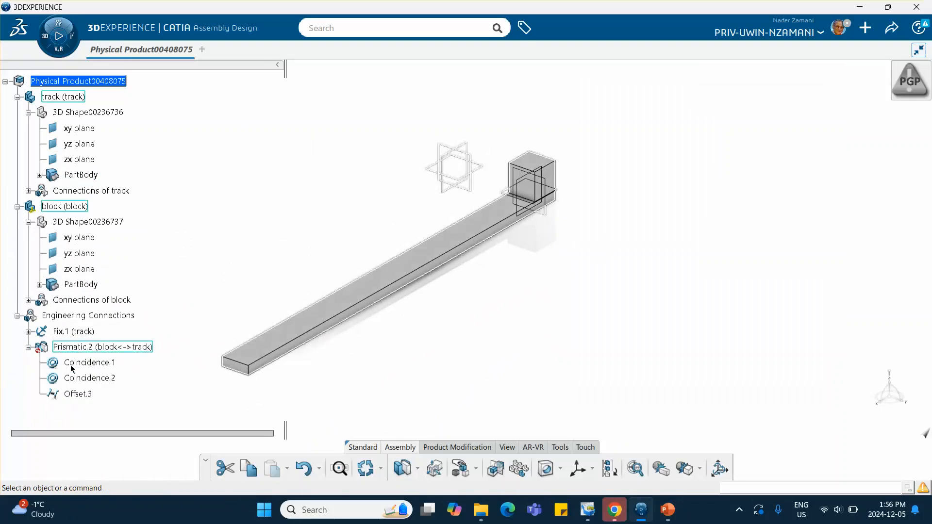
{"action": "left_click", "coordinate": [366, 475]}
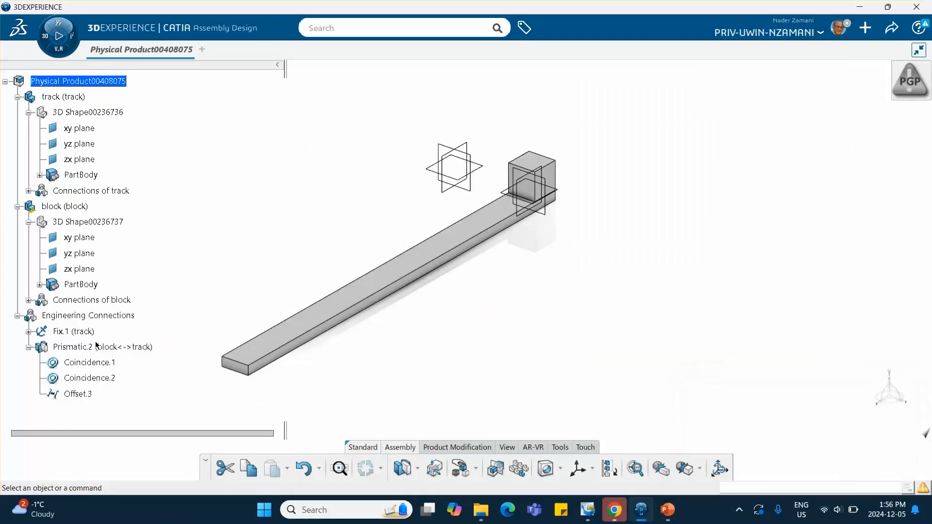
{"action": "left_click", "coordinate": [29, 348]}
{"action": "left_click", "coordinate": [17, 316]}
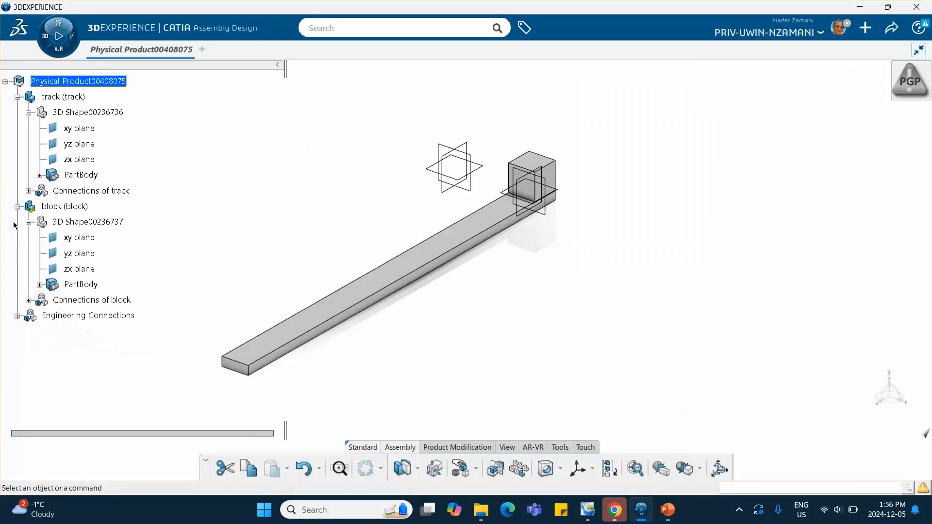
{"action": "left_click", "coordinate": [17, 206]}
{"action": "left_click", "coordinate": [17, 97]}
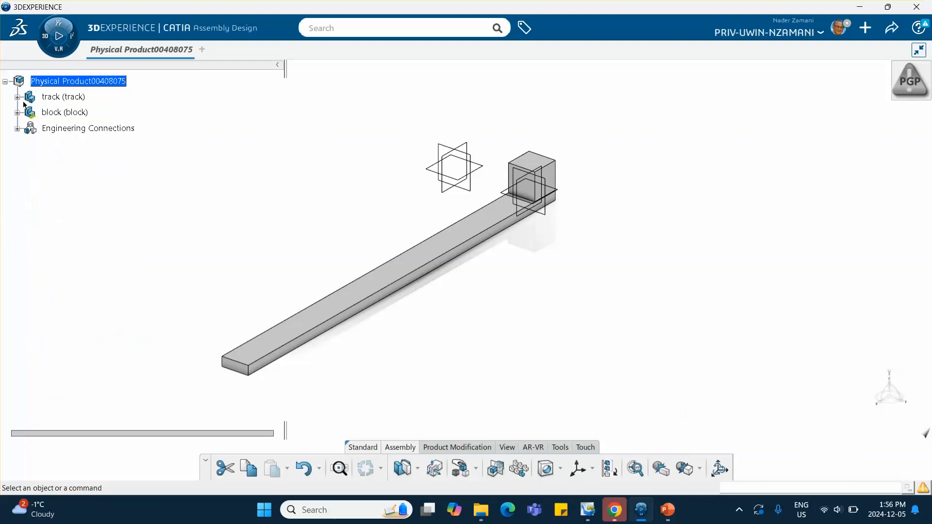
- Switch to the Mechanical Systems Design app and create a mechanism representation with the default title and Normal Range design range
{"action": "left_click", "coordinate": [43, 47]}
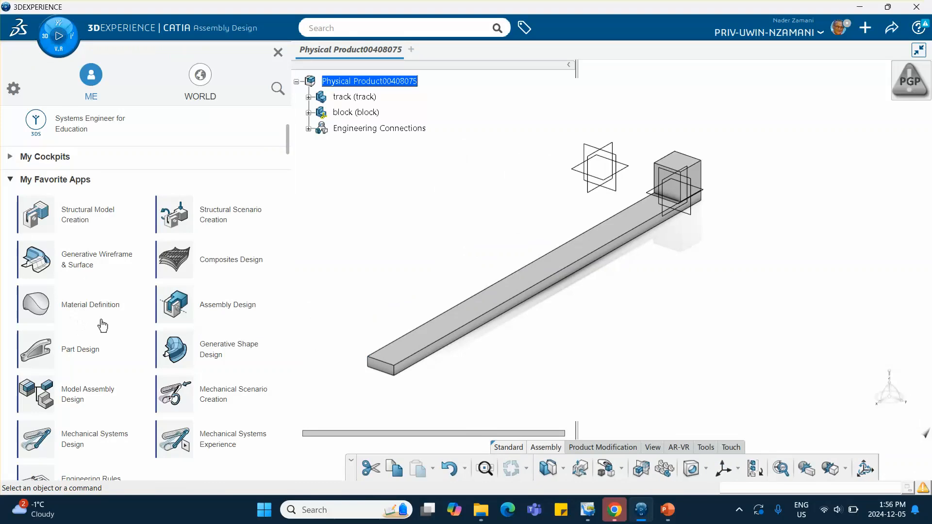
{"action": "scroll", "coordinate": [100, 326], "scroll_direction": "down", "scroll_amount": 1}
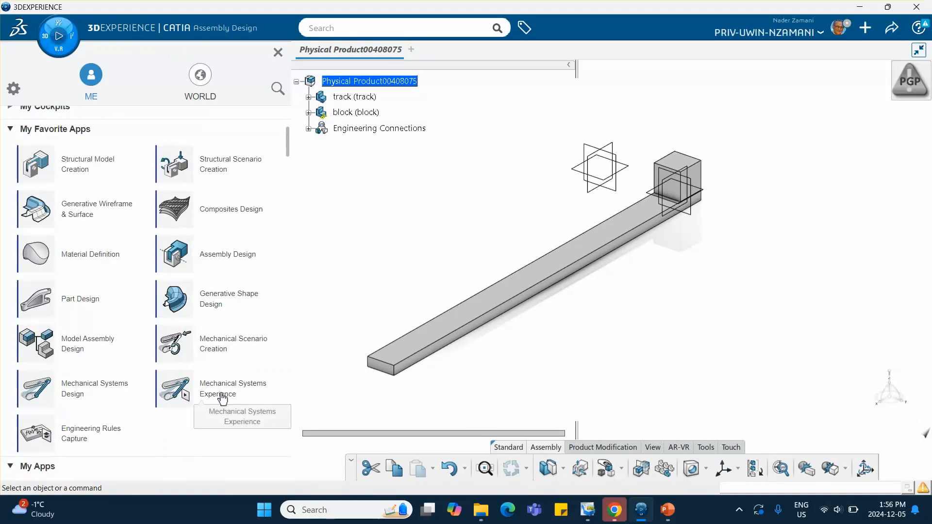
{"action": "left_click", "coordinate": [87, 395]}
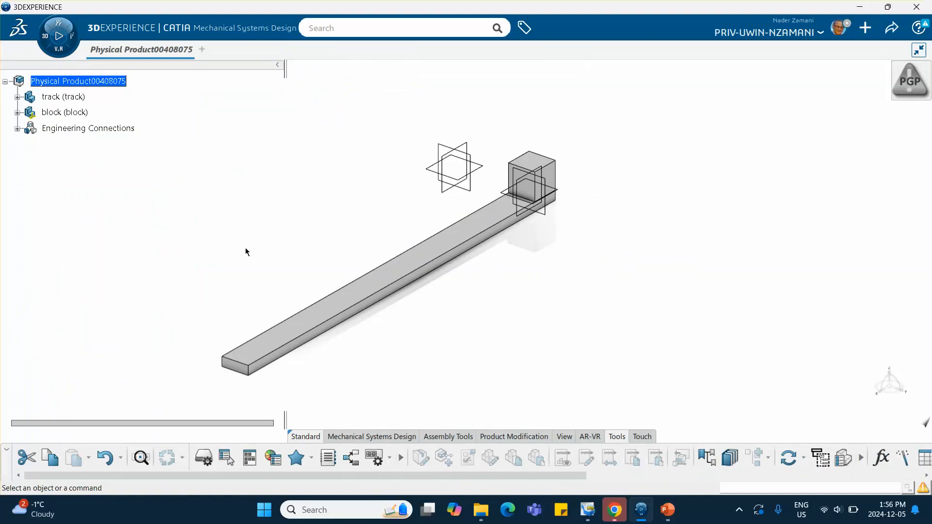
{"action": "middle_click_drag", "start_coordinate": [241, 281], "coordinate": [288, 283]}
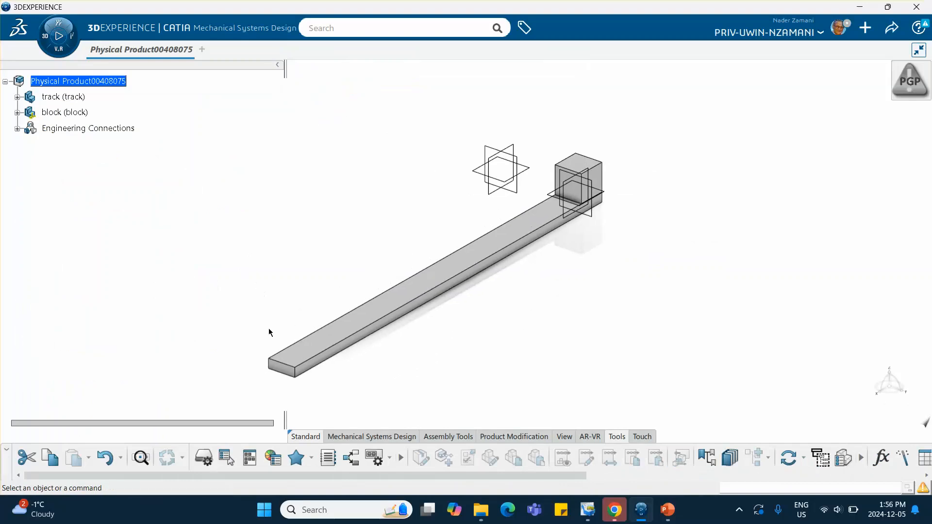
{"action": "left_click", "coordinate": [352, 438]}
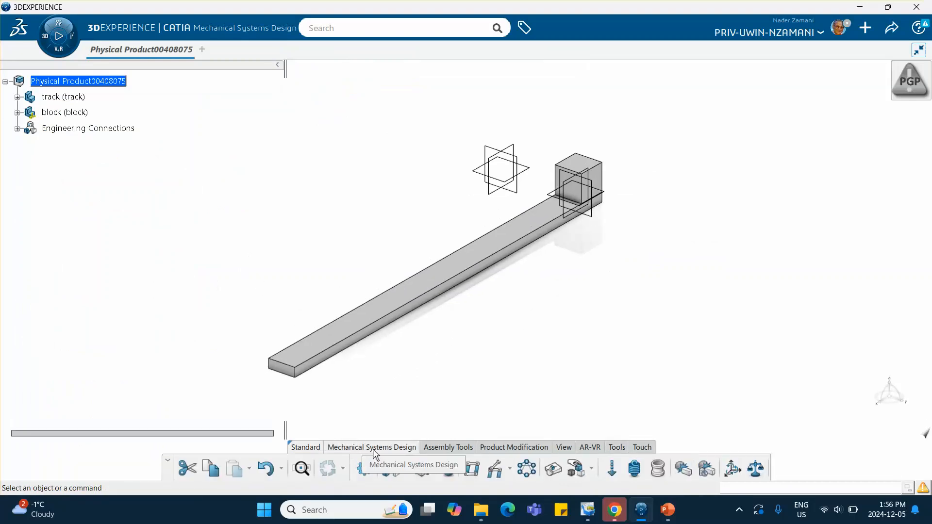
{"action": "left_click", "coordinate": [470, 469]}
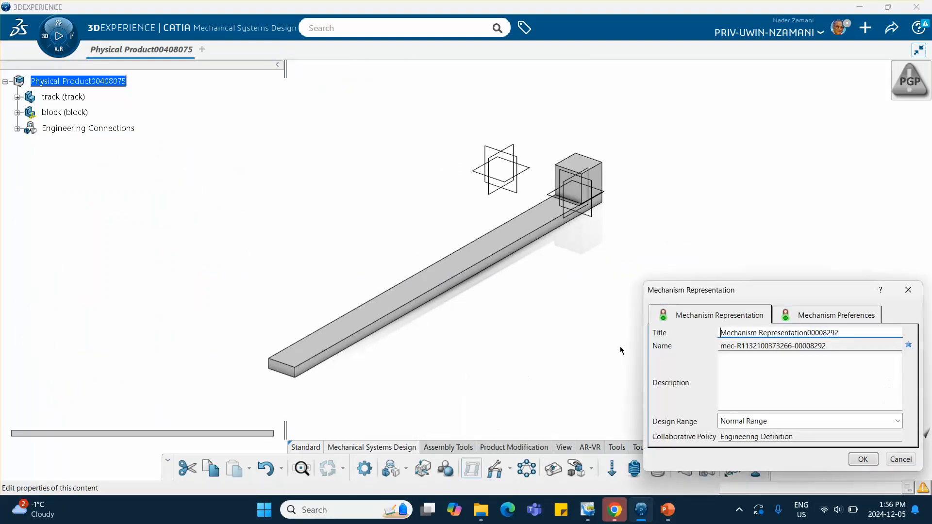
{"action": "left_click", "coordinate": [863, 459]}
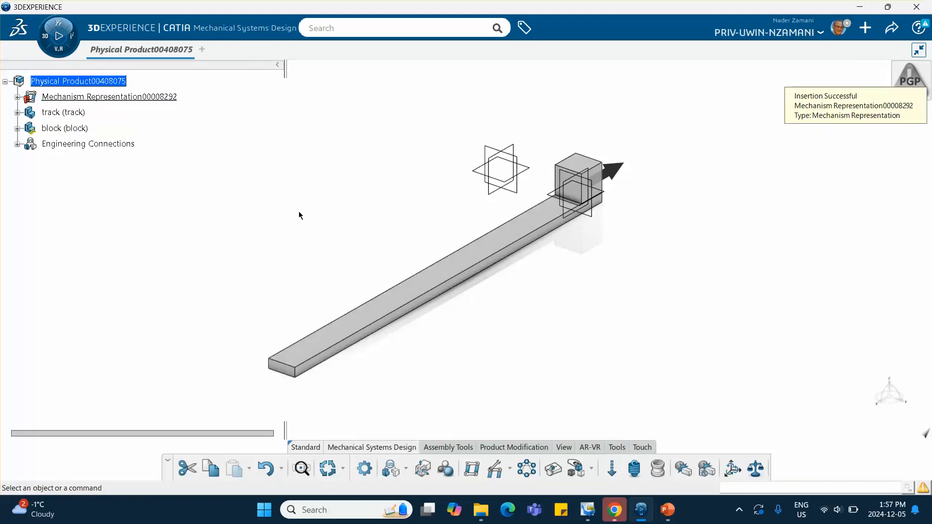
- Examine the mechanism's degrees of freedom and the prismatic joint's driving length command in the Mechanism Manager
{"action": "left_click", "coordinate": [495, 475]}
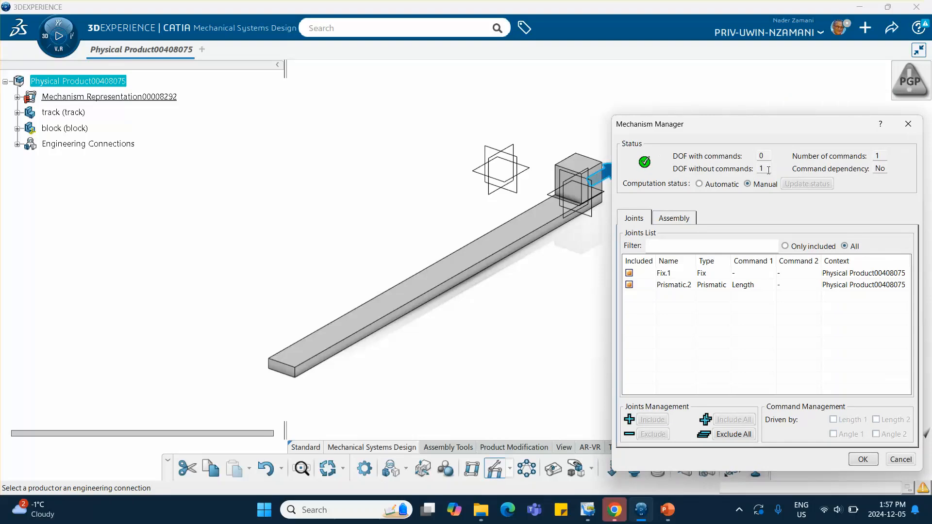
{"action": "left_click", "coordinate": [730, 287]}
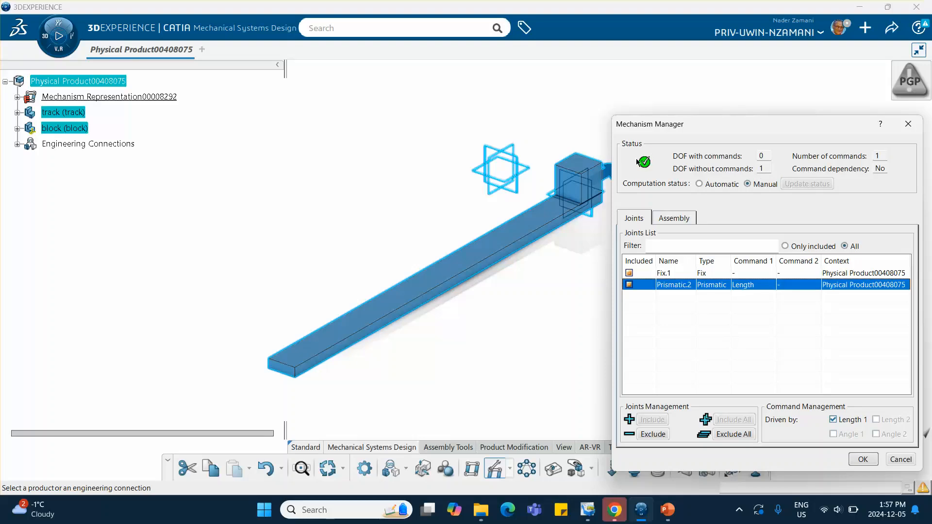
{"action": "left_click", "coordinate": [863, 458]}
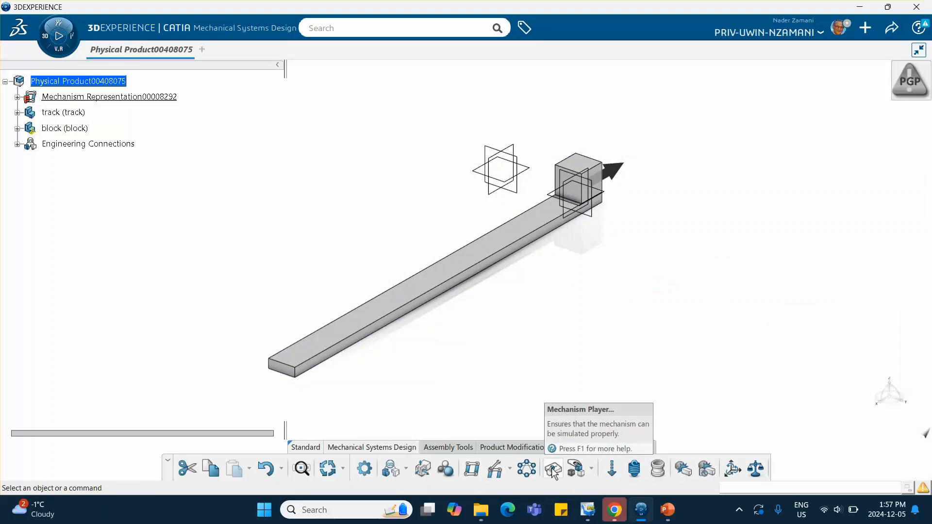
- Test the block's motion in the Mechanism Player by moving Command.1 to about -0.35 in, and reset all commands
{"action": "left_click", "coordinate": [554, 472]}
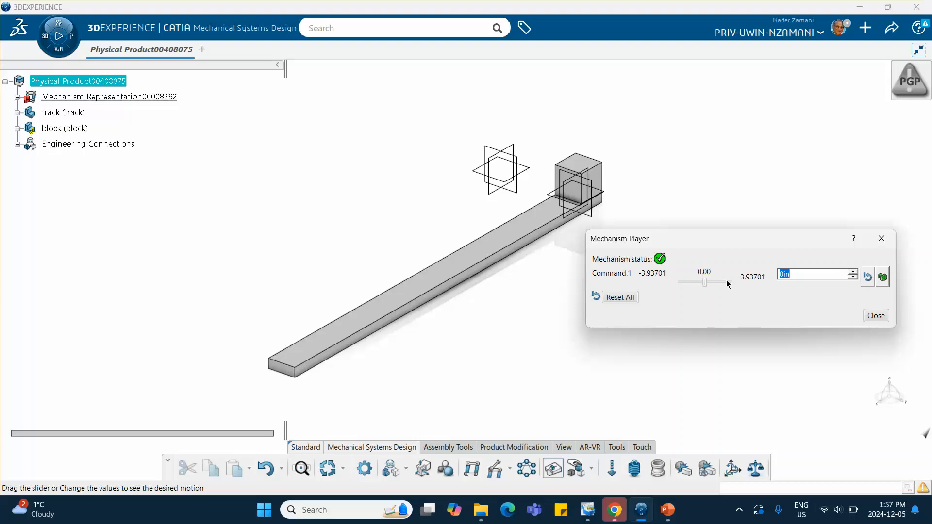
{"action": "mouse_move", "coordinate": [600, 187]}
{"action": "mouse_move", "coordinate": [704, 282]}
{"action": "left_mouse_down"}
{"action": "mouse_move", "coordinate": [723, 285]}
{"action": "mouse_move", "coordinate": [704, 283]}
{"action": "left_mouse_up"}
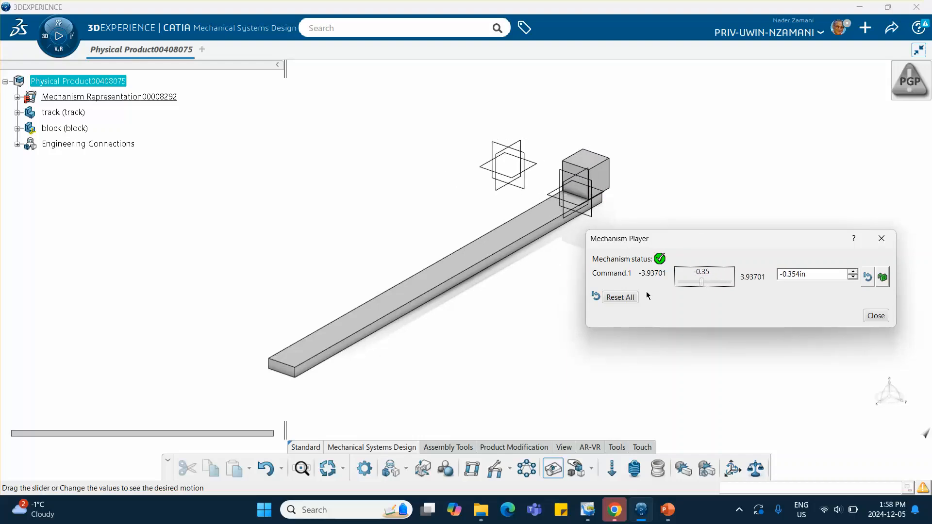
{"action": "left_click", "coordinate": [621, 297]}
{"action": "left_click", "coordinate": [875, 316]}
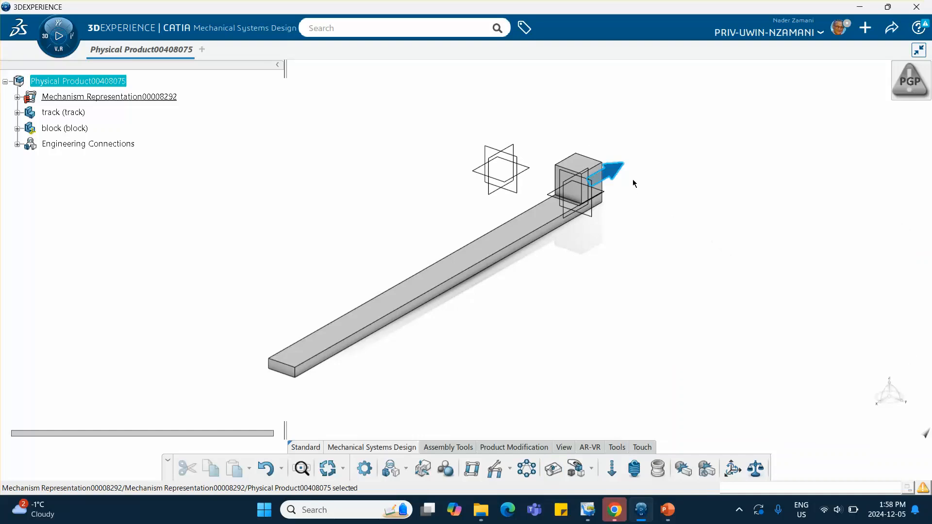
{"action": "right_click", "coordinate": [621, 173]}
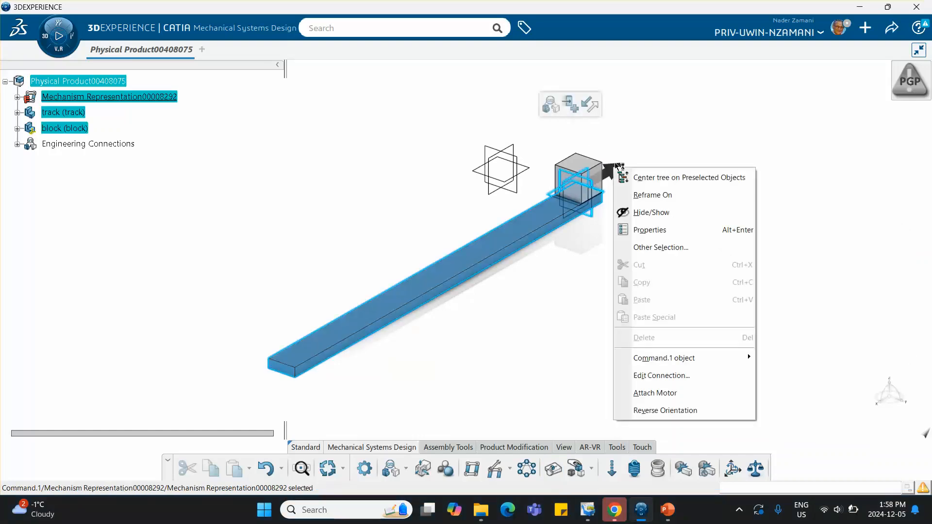
{"action": "left_click", "coordinate": [613, 321]}
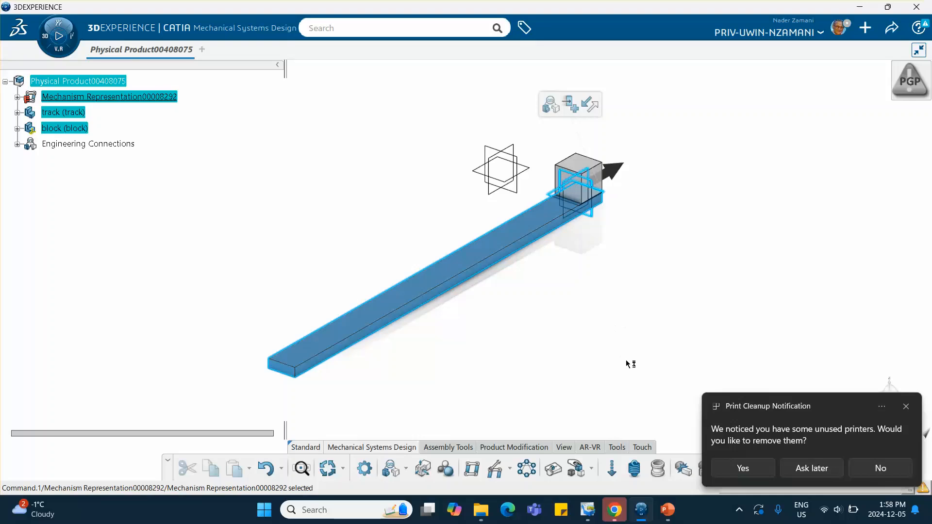
{"action": "left_click", "coordinate": [624, 316]}
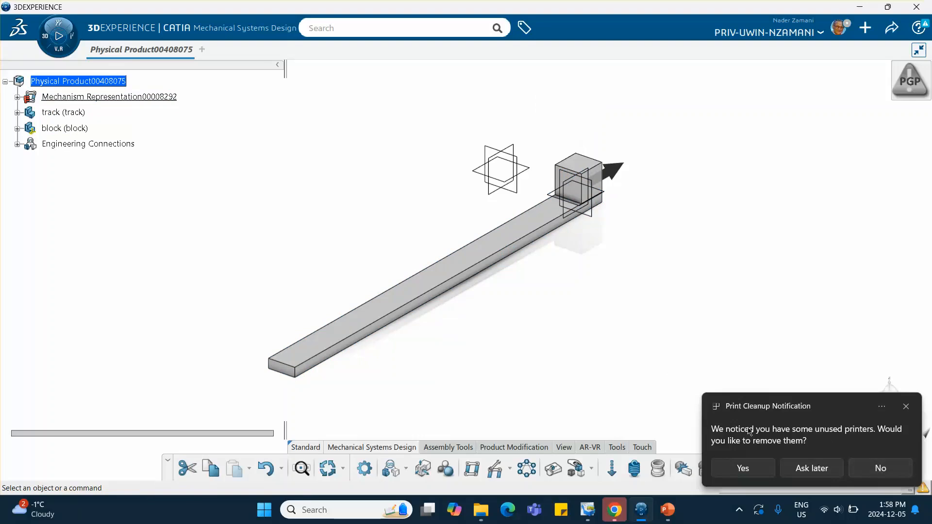
- Dismiss the printer notification and create a kinematics simulation with the default title in the Mechanical Systems Experience app
{"action": "left_click", "coordinate": [906, 408]}
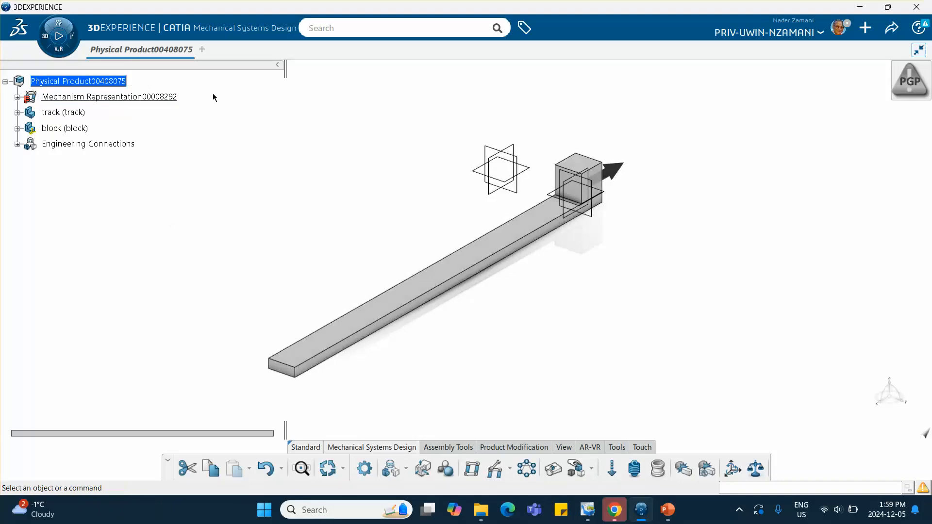
{"action": "left_click", "coordinate": [45, 41]}
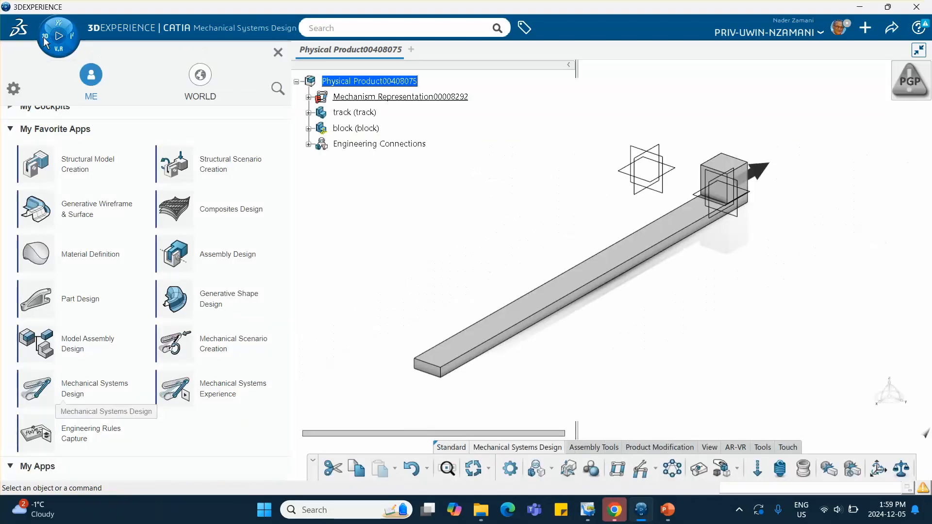
{"action": "left_click", "coordinate": [230, 395]}
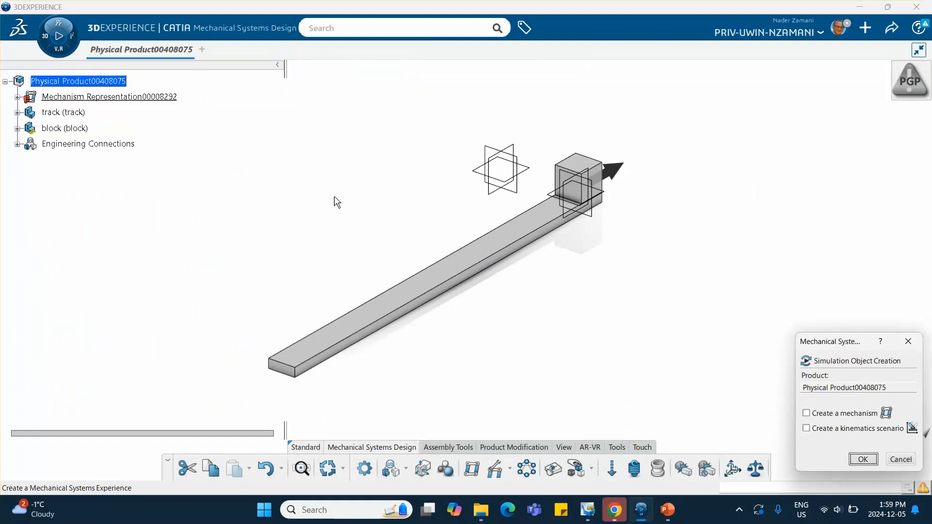
{"action": "left_click", "coordinate": [863, 459]}
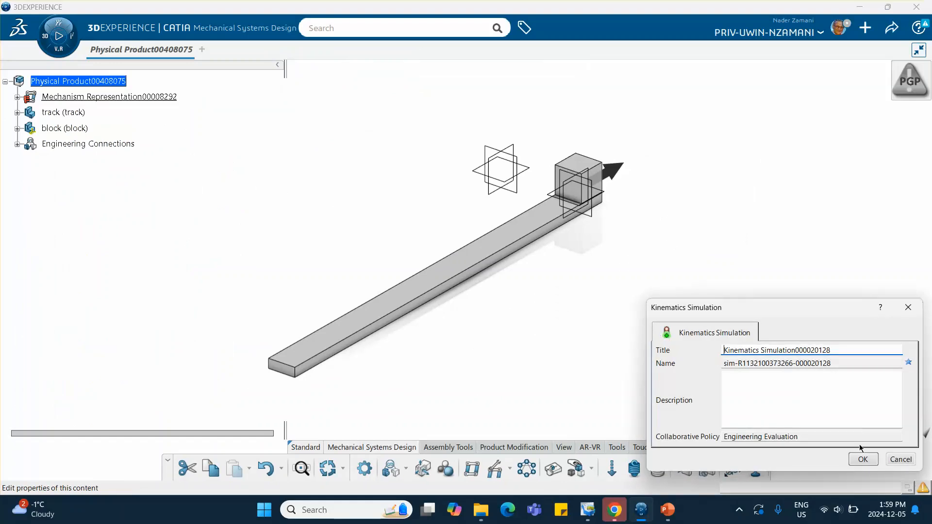
{"action": "left_click", "coordinate": [863, 460]}
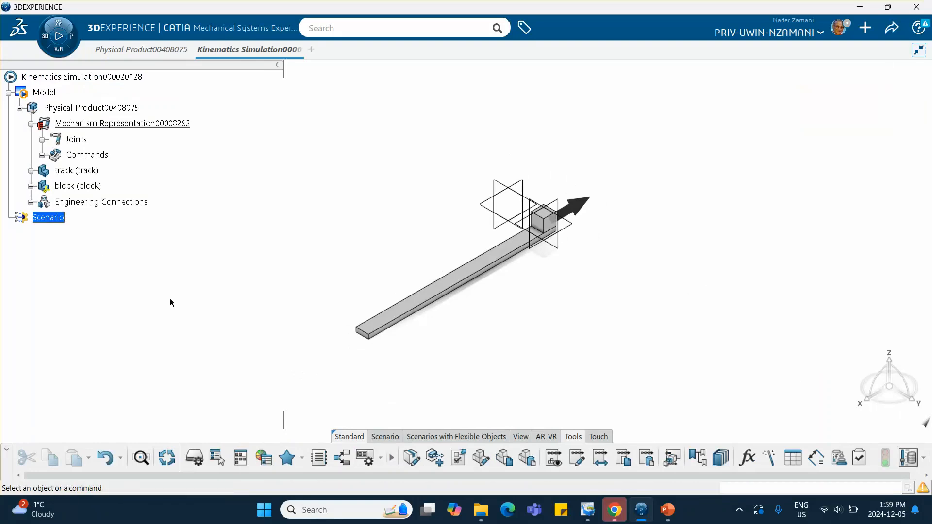
- Create a kinematics scenario for the mechanism with a simulation time step of 0.1 s
{"action": "left_click", "coordinate": [385, 440]}
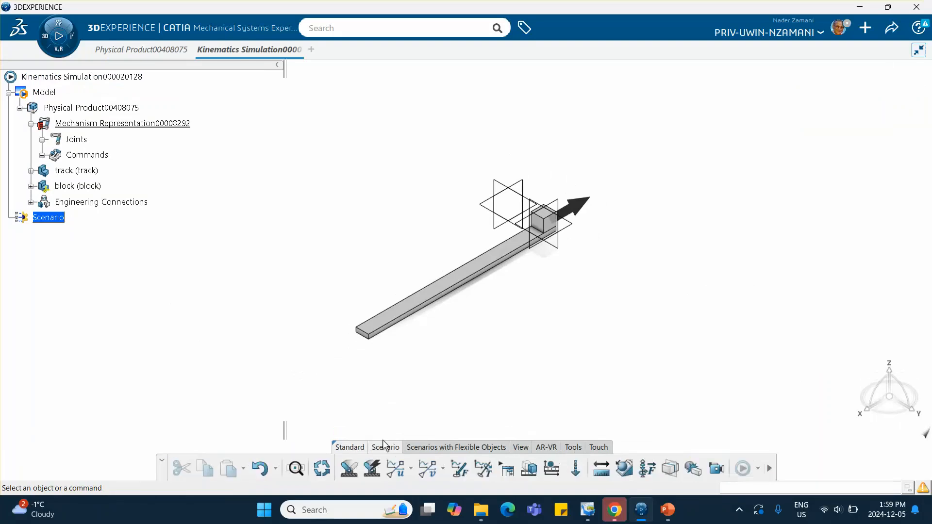
{"action": "left_click", "coordinate": [348, 470]}
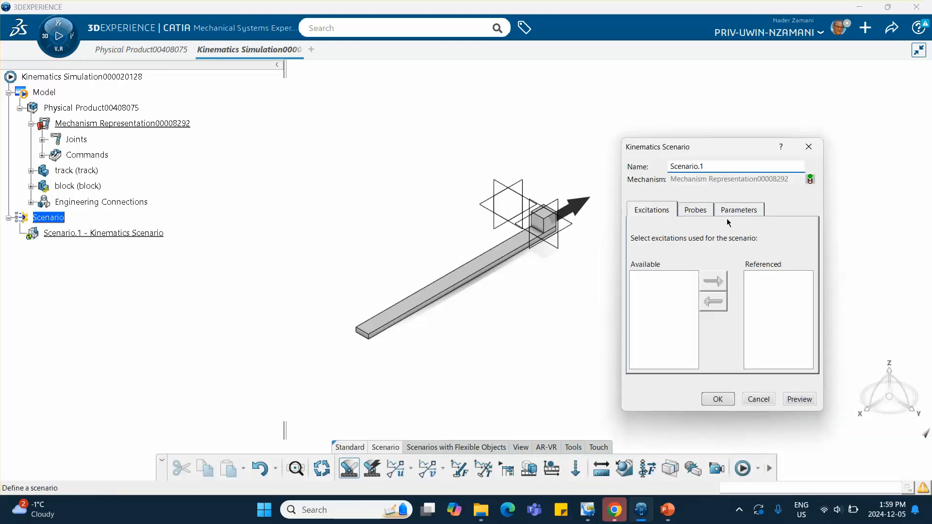
{"action": "left_click", "coordinate": [735, 212]}
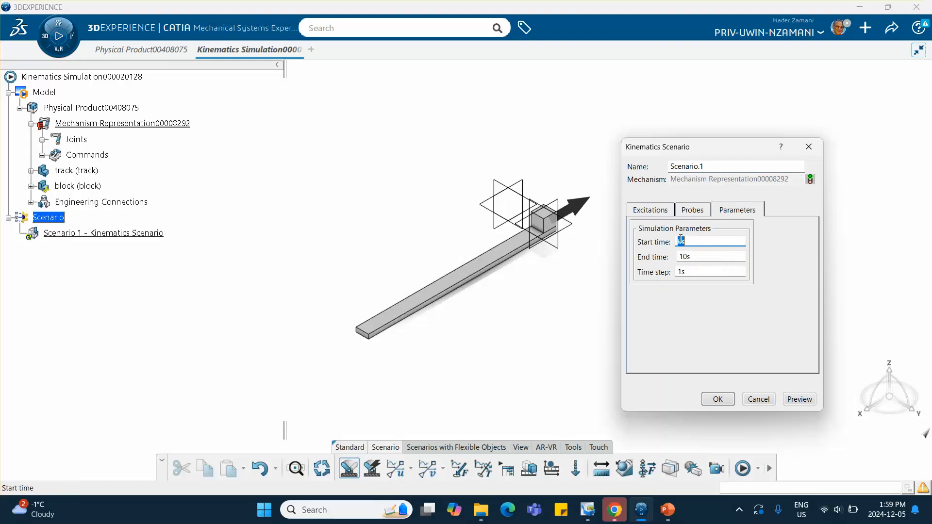
{"action": "left_click", "coordinate": [690, 272]}
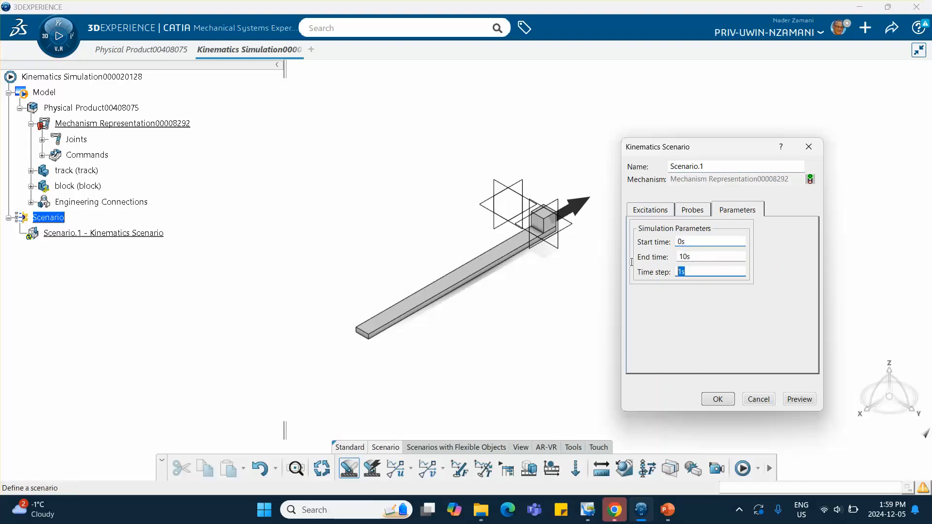
{"action": "type", "text": ".1"}
{"action": "left_click", "coordinate": [718, 399]}
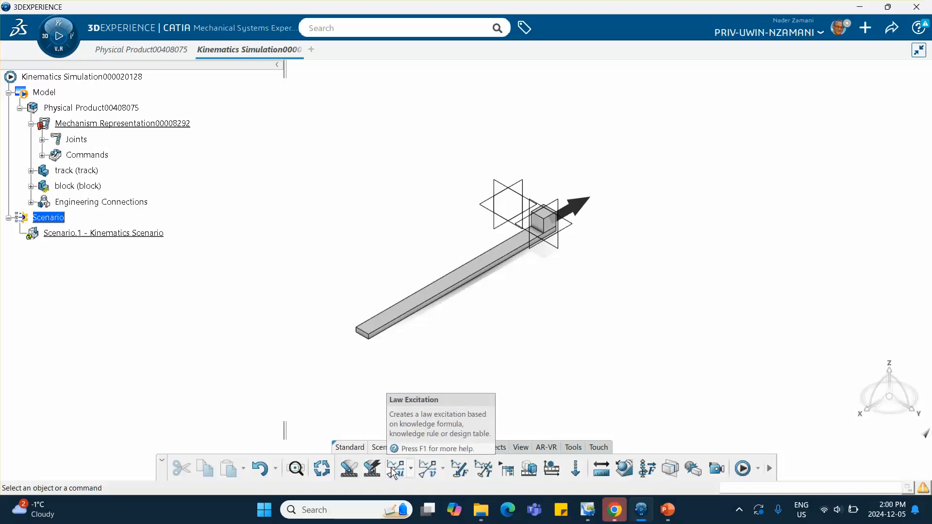
- Review the slide comparing law, segmented and sketched-law excitations in PowerPoint, and return to 3DEXPERIENCE
{"action": "left_click", "coordinate": [668, 510]}
{"action": "left_click", "coordinate": [72, 218]}
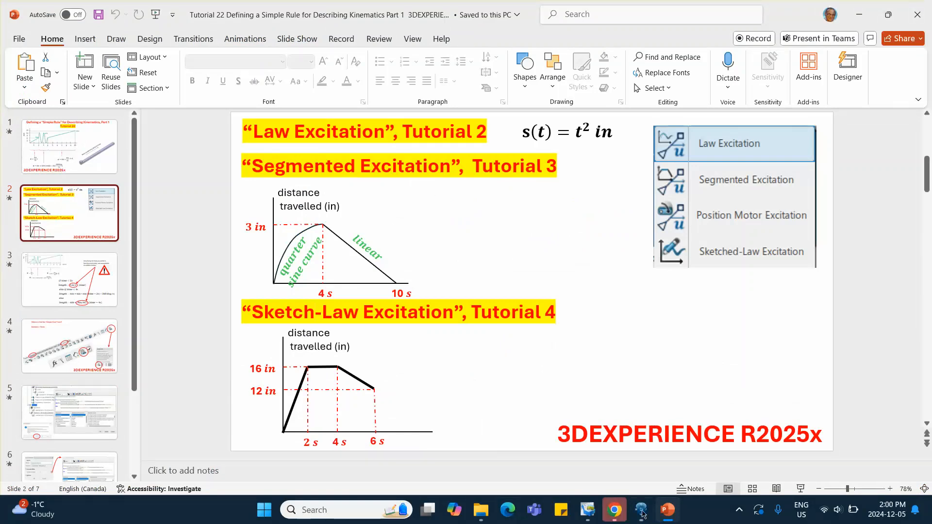
{"action": "mouse_move", "coordinate": [667, 512]}
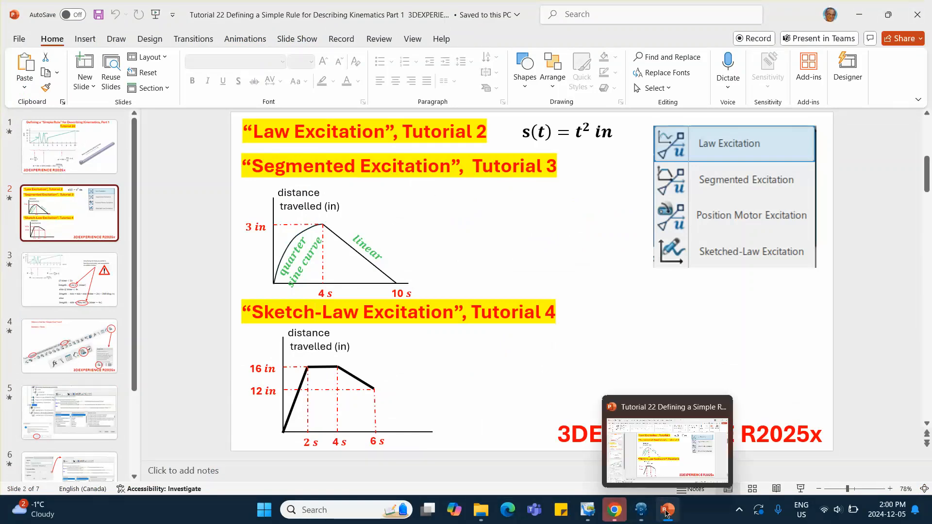
{"action": "left_click", "coordinate": [641, 511]}
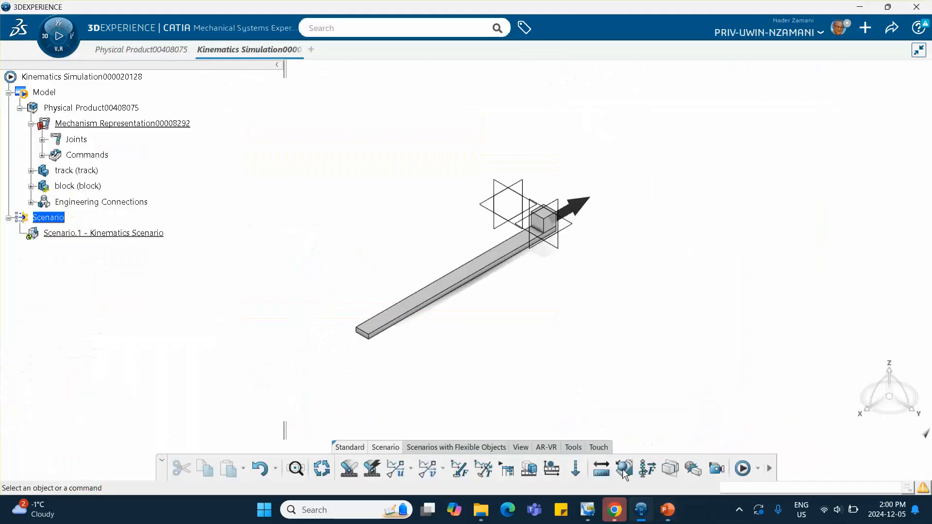
- Create a law excitation supported by Command.1 of the prismatic joint, and expand the scenario and Excitations branches of the tree
{"action": "left_click", "coordinate": [396, 469]}
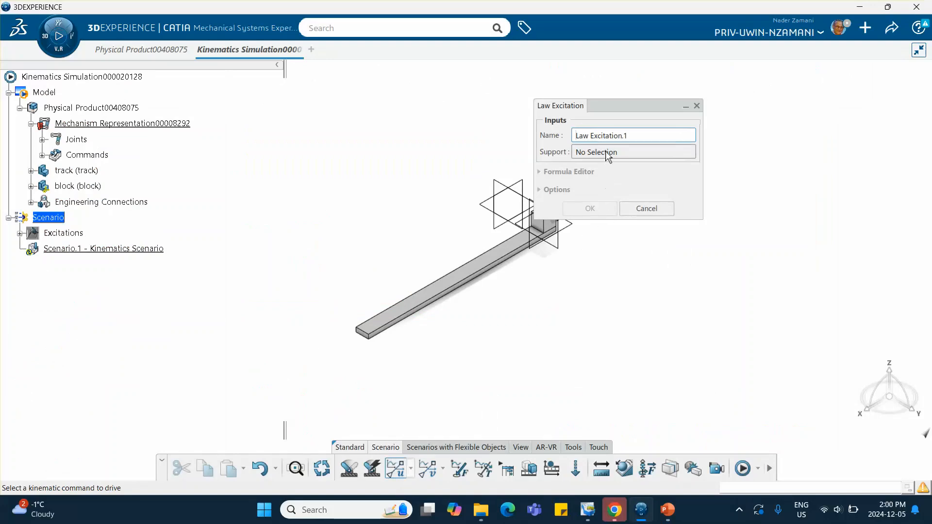
{"action": "left_click", "coordinate": [607, 153]}
{"action": "left_click", "coordinate": [42, 155]}
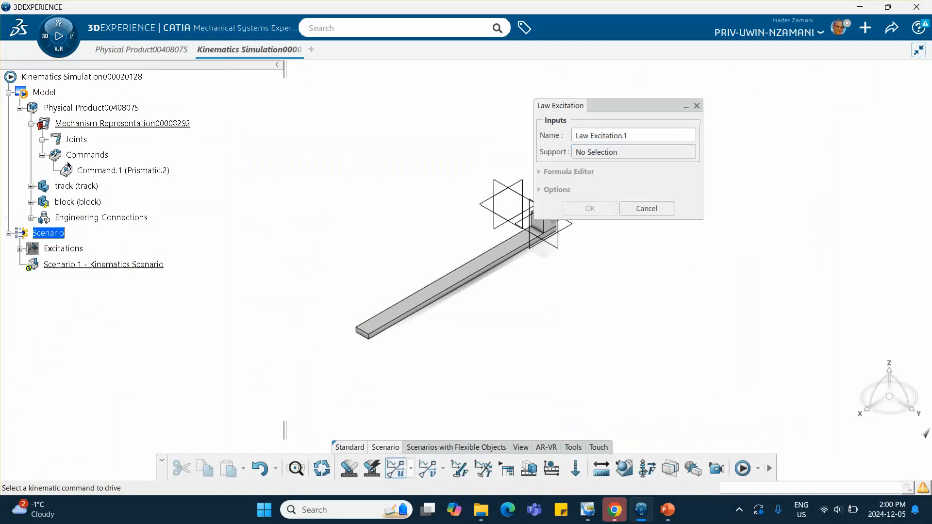
{"action": "left_click", "coordinate": [123, 170]}
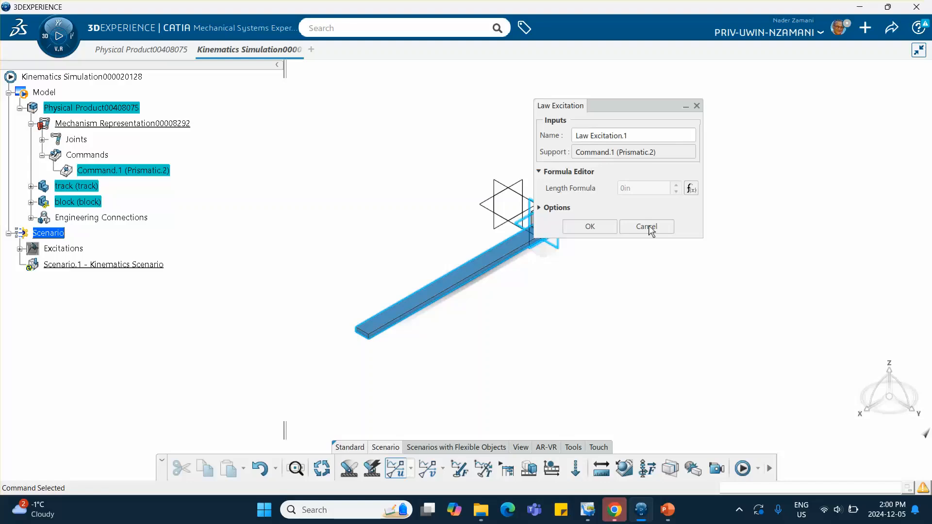
{"action": "left_click", "coordinate": [600, 227]}
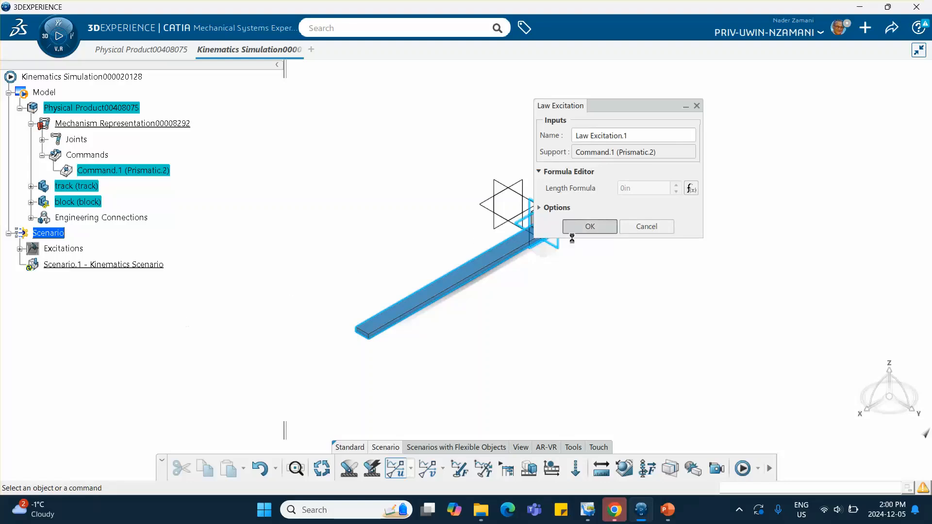
{"action": "left_click", "coordinate": [22, 266]}
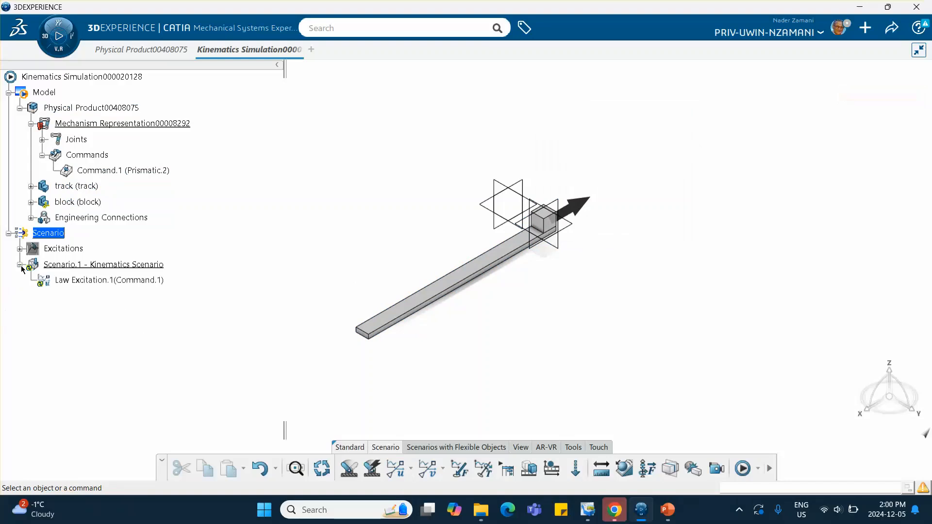
{"action": "left_click", "coordinate": [20, 249]}
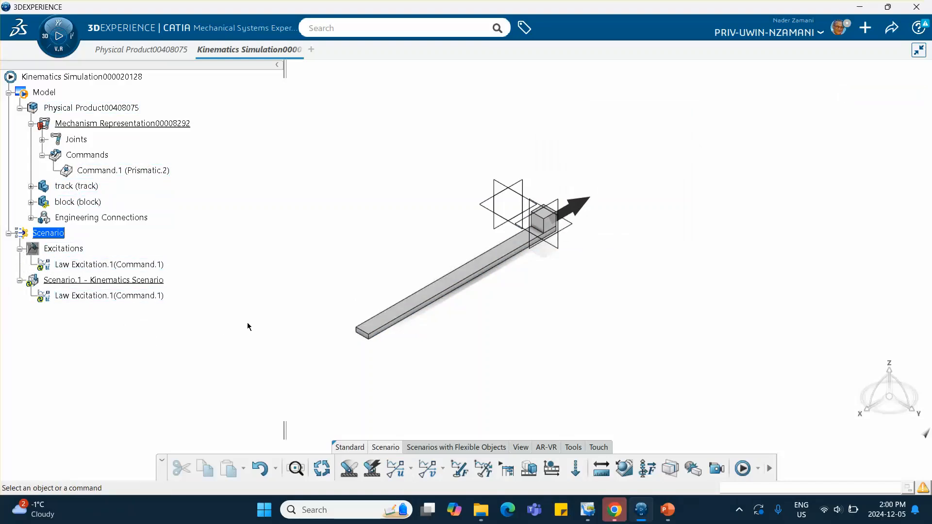
- Check the PowerPoint slide on where to find the Simple Rule command, and return to 3DEXPERIENCE
{"action": "left_click", "coordinate": [669, 517]}
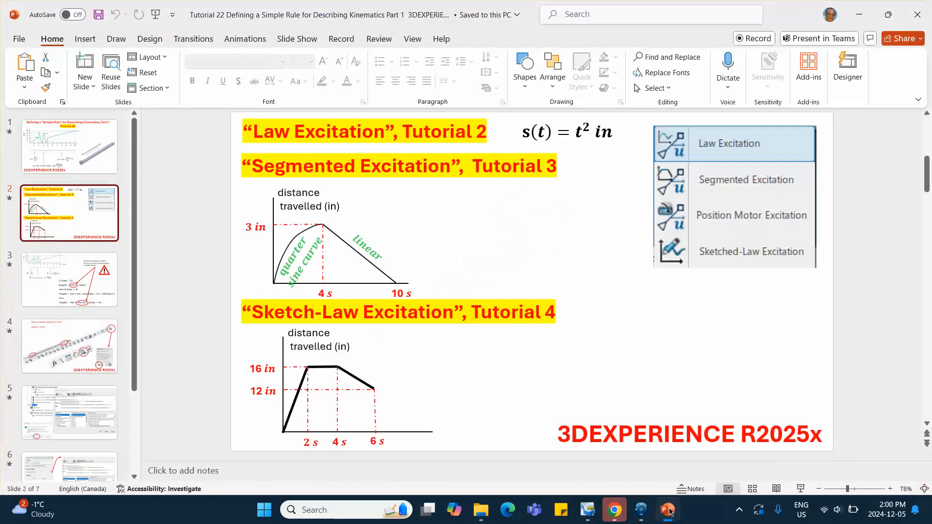
{"action": "left_click", "coordinate": [85, 362]}
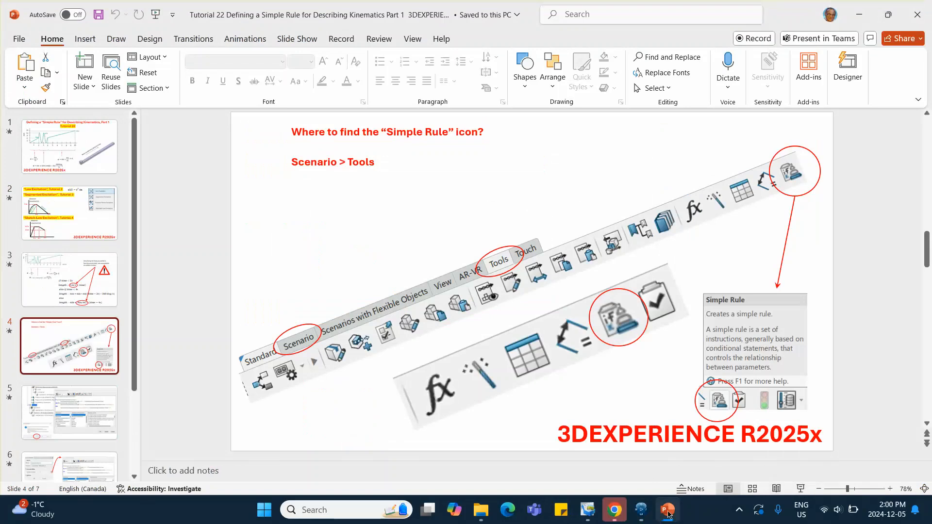
{"action": "left_click", "coordinate": [641, 510]}
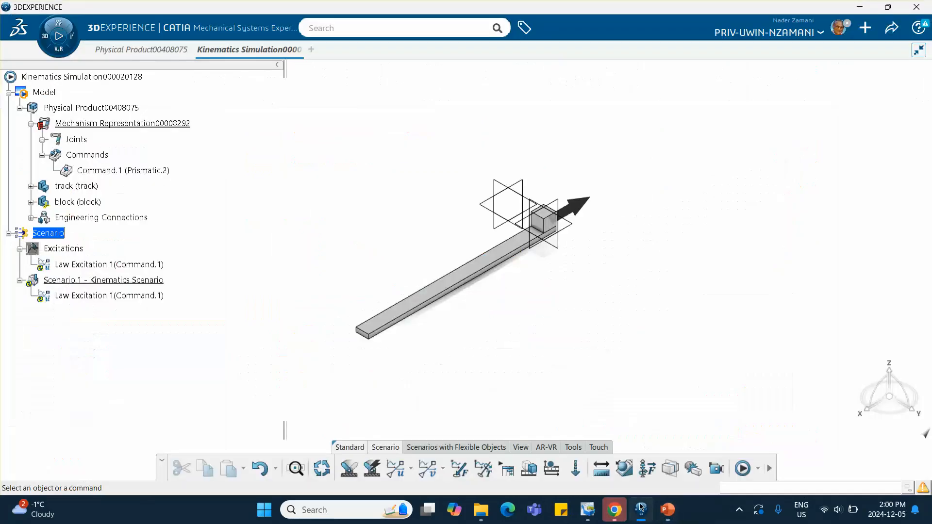
- Create a Simple Rule with the default name and description, and start a new line with a blank line below the comment in its body
{"action": "left_click", "coordinate": [571, 445]}
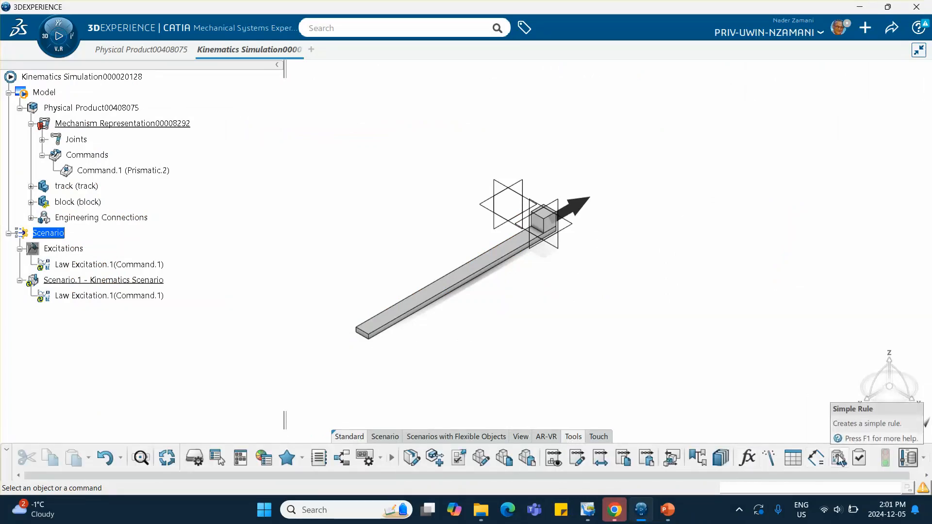
{"action": "left_click", "coordinate": [668, 510]}
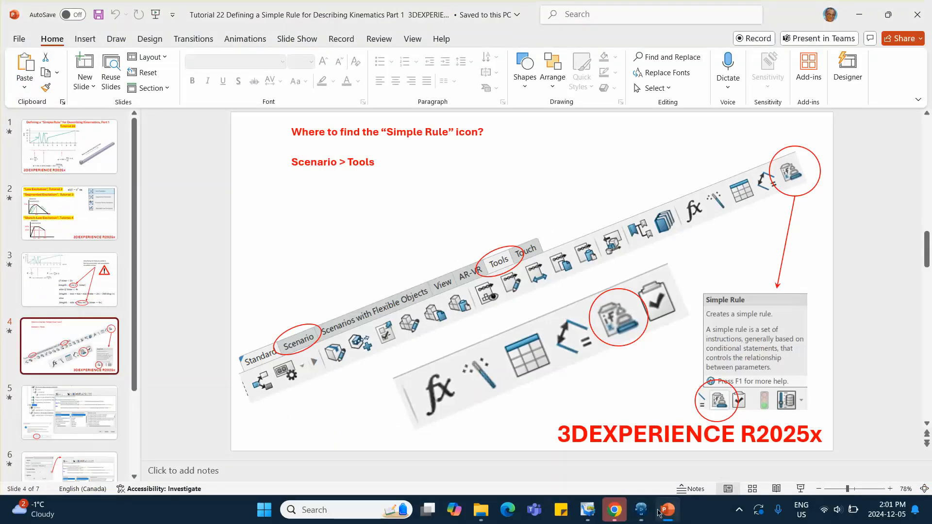
{"action": "left_click", "coordinate": [641, 510]}
{"action": "left_click", "coordinate": [825, 459]}
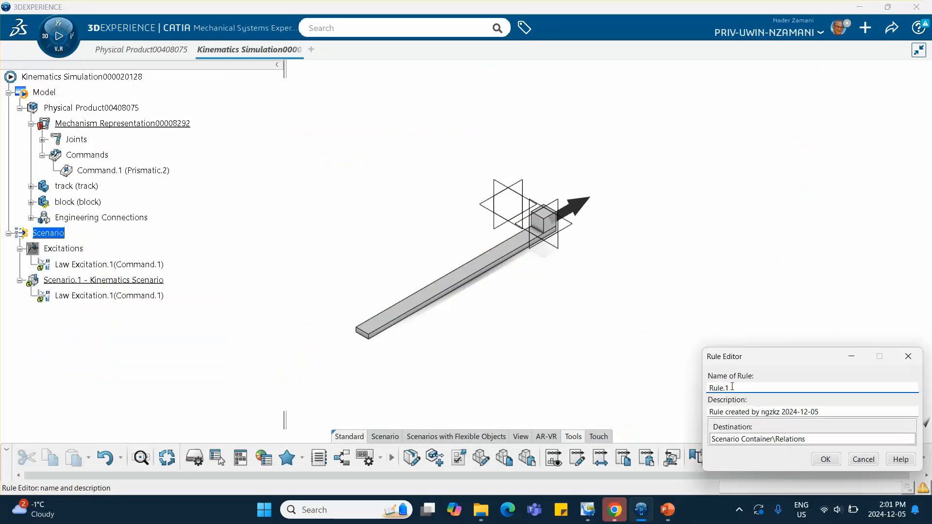
{"action": "left_click", "coordinate": [824, 458]}
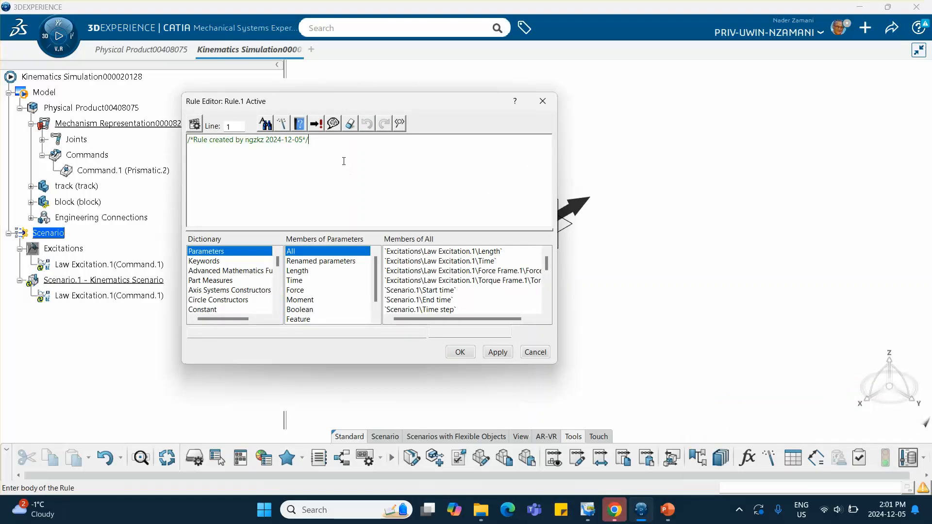
{"action": "key", "text": "Return"}
{"action": "key", "text": "Return"}
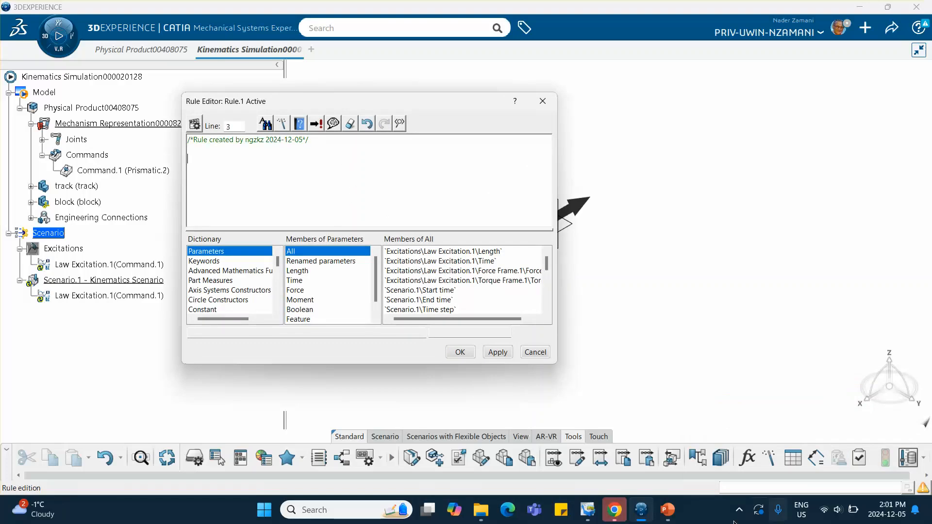
- Check the PowerPoint slide showing the completed Simple Rule text, and return to 3DEXPERIENCE
{"action": "left_click", "coordinate": [668, 510]}
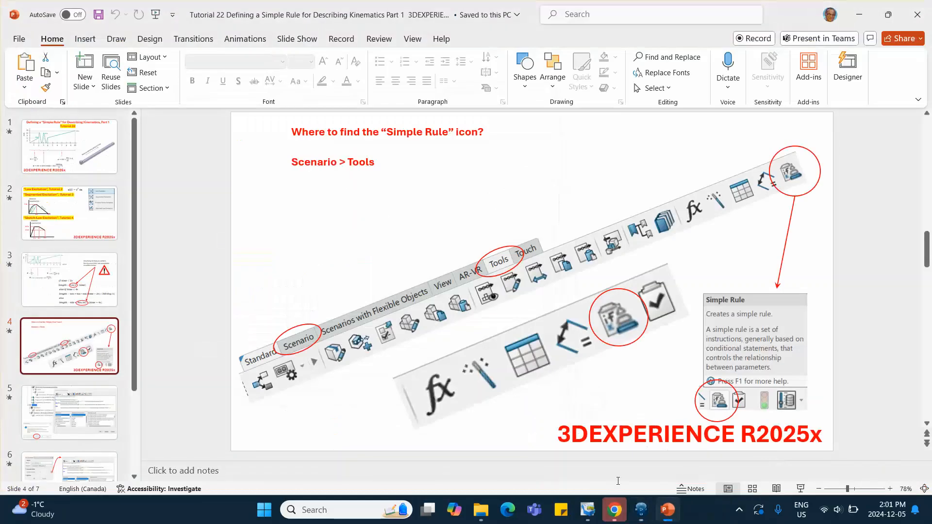
{"action": "left_click", "coordinate": [75, 401]}
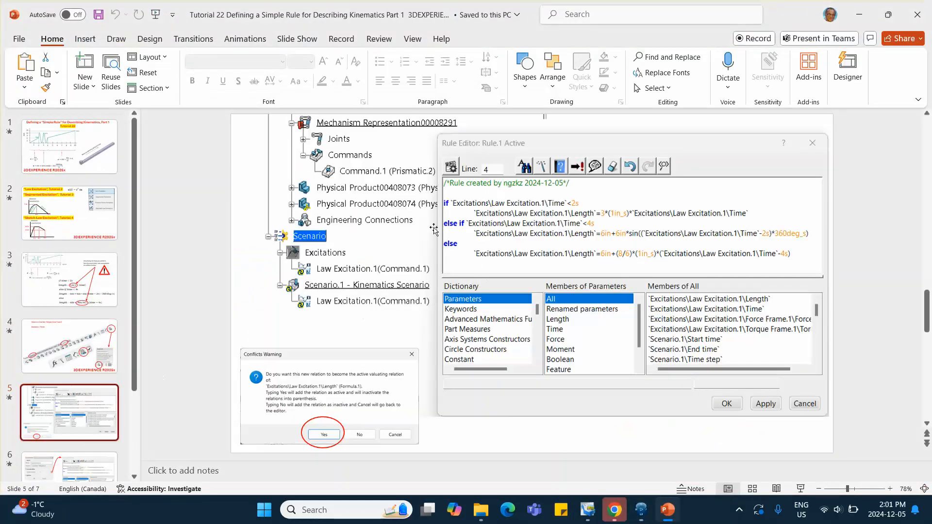
{"action": "left_click", "coordinate": [861, 16]}
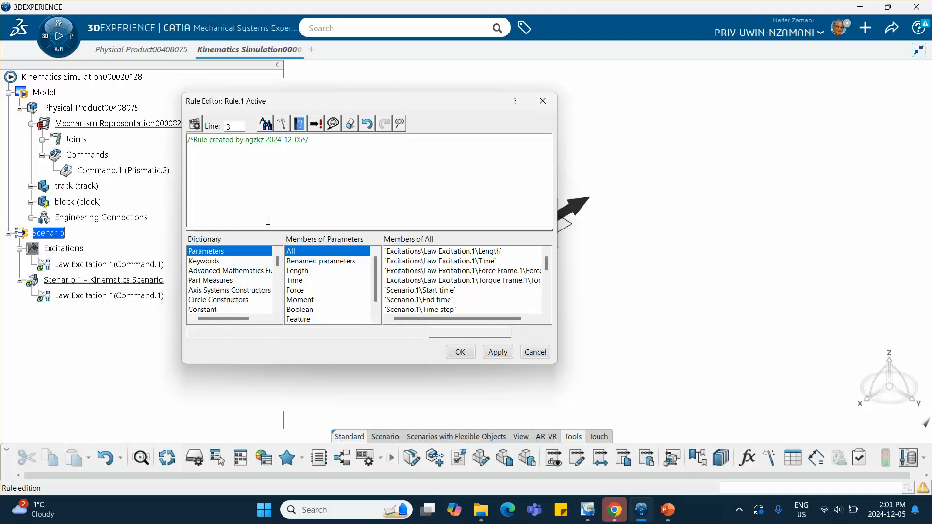
- Write the rule's first condition on the empty line: if `Excitations\Law Excitation.1\Time`<2s
{"action": "left_click", "coordinate": [208, 156]}
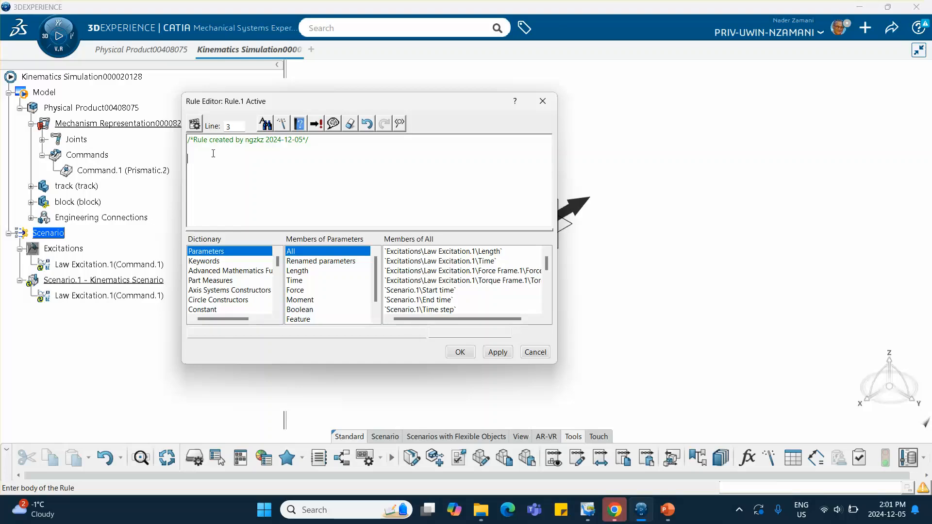
{"action": "type", "text": "if"}
{"action": "left_click", "coordinate": [300, 282]}
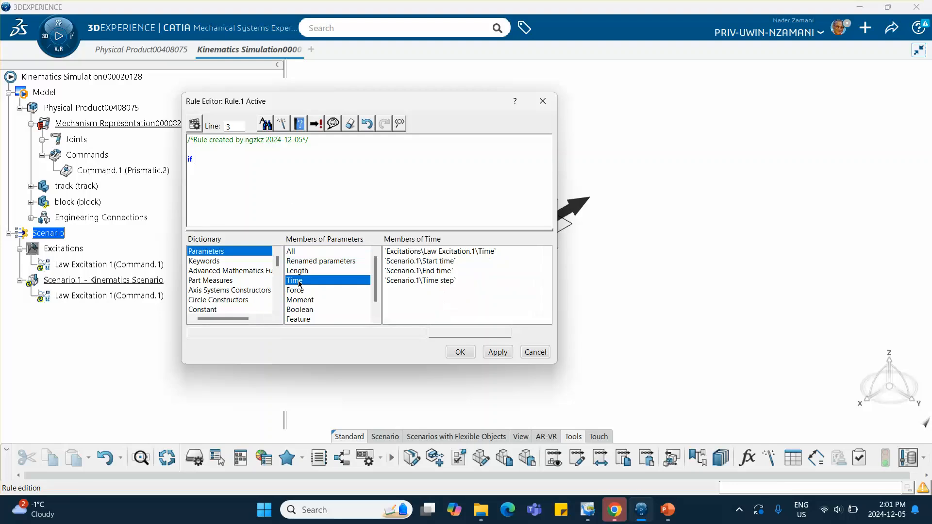
{"action": "double_click", "coordinate": [415, 254]}
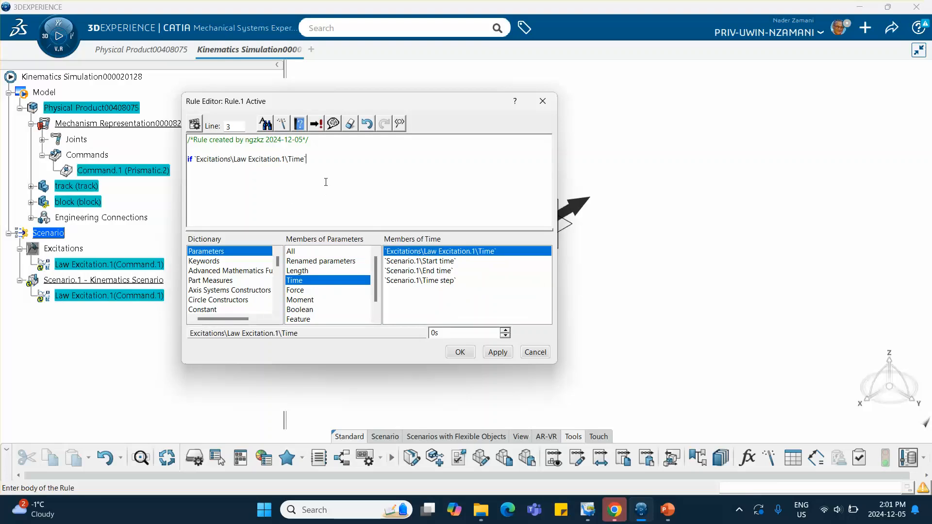
{"action": "type", "text": "<2s"}
- Begin the indented assignment under the if condition with `Excitations\Law Excitation.1\Length`=
{"action": "left_click", "coordinate": [294, 251]}
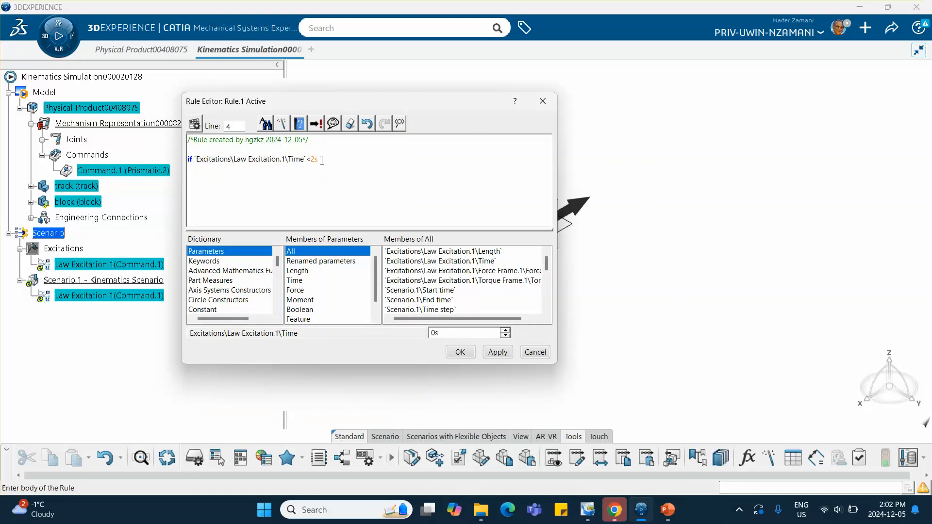
{"action": "left_click", "coordinate": [436, 253]}
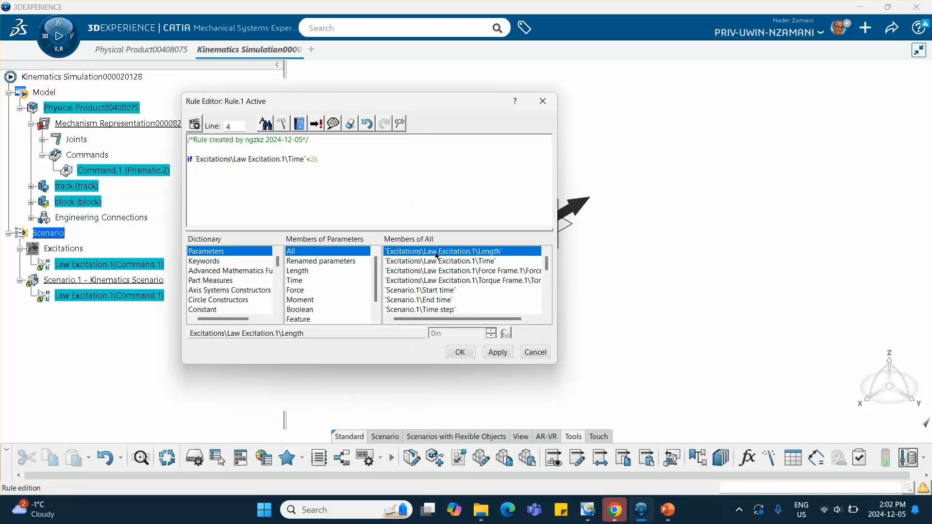
{"action": "double_click", "coordinate": [435, 253]}
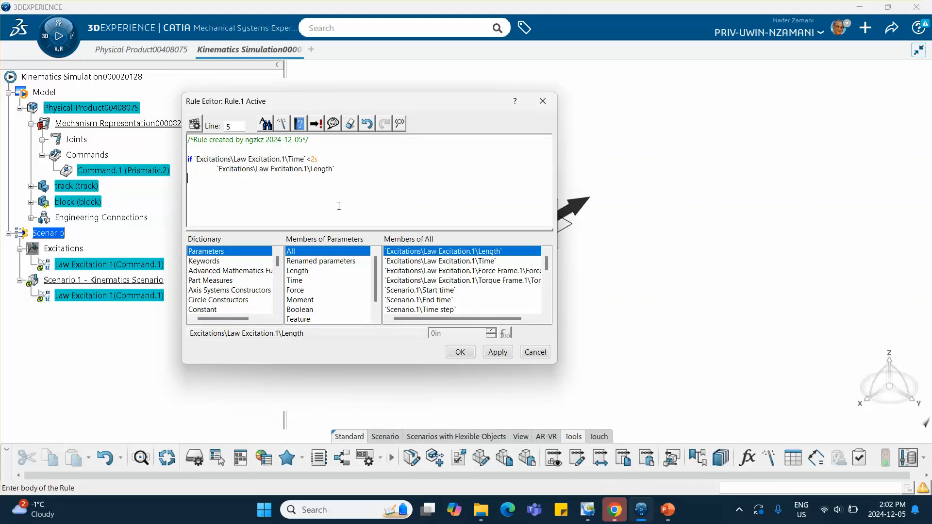
{"action": "left_click", "coordinate": [339, 169]}
- Compare the PowerPoint slides with the finished rule and the piecewise displacement equations, and return to 3DEXPERIENCE
{"action": "left_click", "coordinate": [668, 511]}
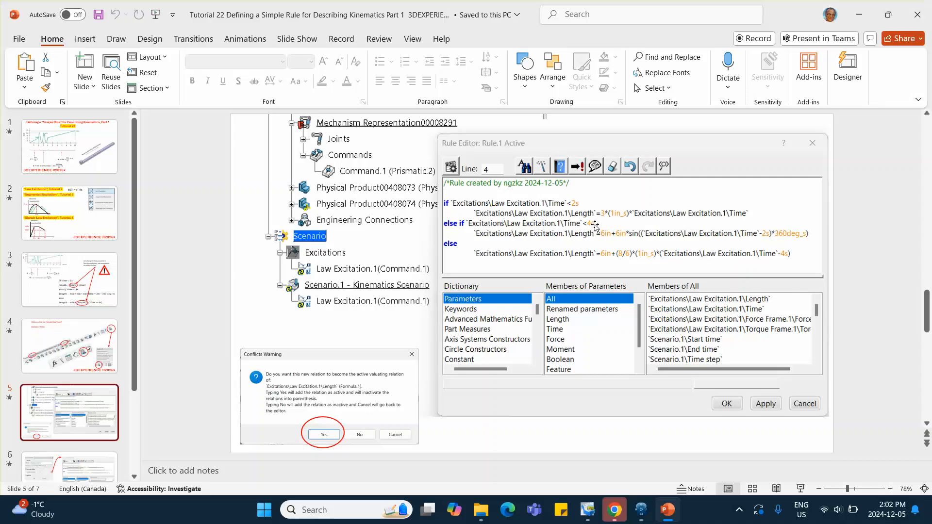
{"action": "left_click", "coordinate": [668, 510]}
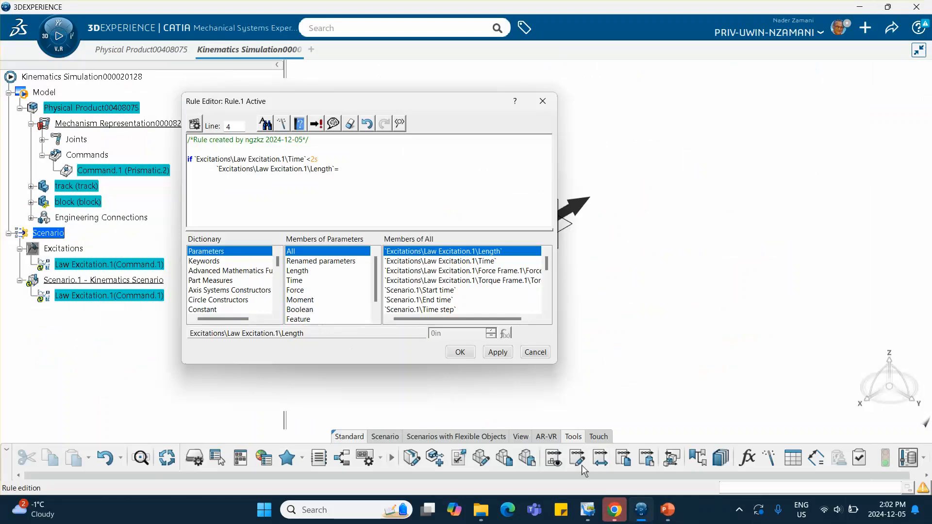
{"action": "left_click", "coordinate": [668, 510]}
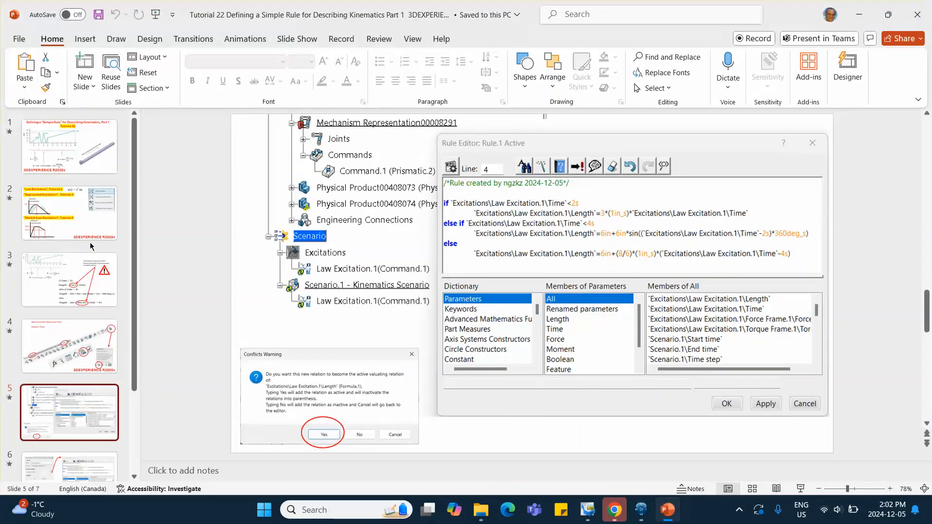
{"action": "left_click", "coordinate": [73, 286]}
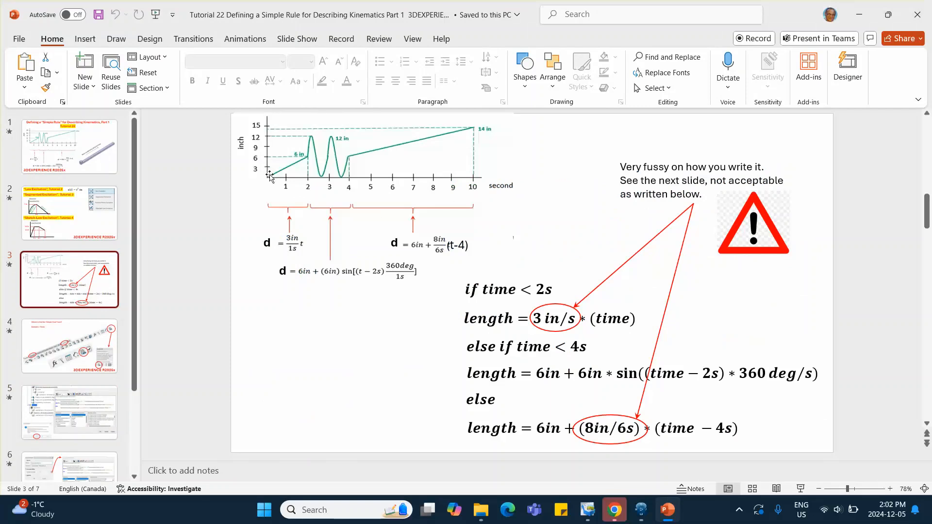
{"action": "left_click", "coordinate": [857, 19]}
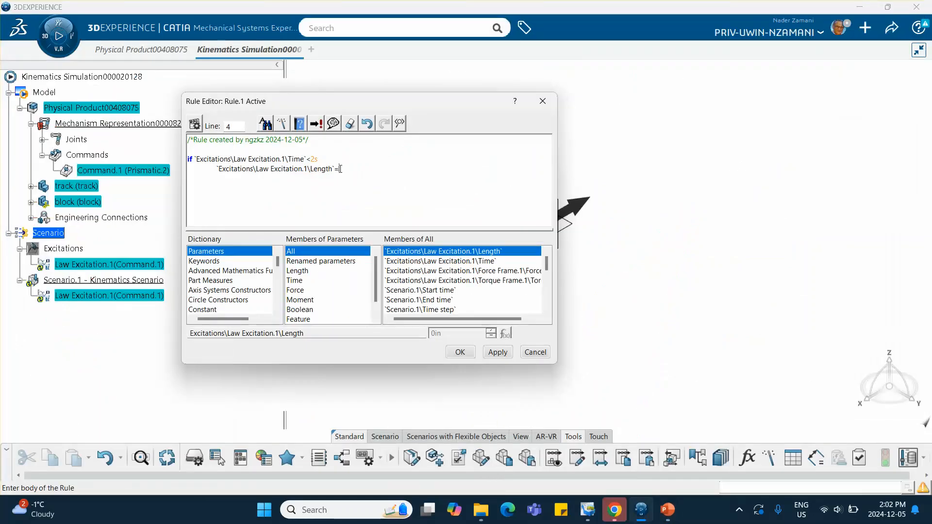
- Complete the first Length assignment with 3*(1in_s)*`Excitations\Law Excitation.1\Time`
{"action": "type", "text": "3*(1in_s)"}
{"action": "type", "text": "*"}
{"action": "left_click", "coordinate": [296, 281]}
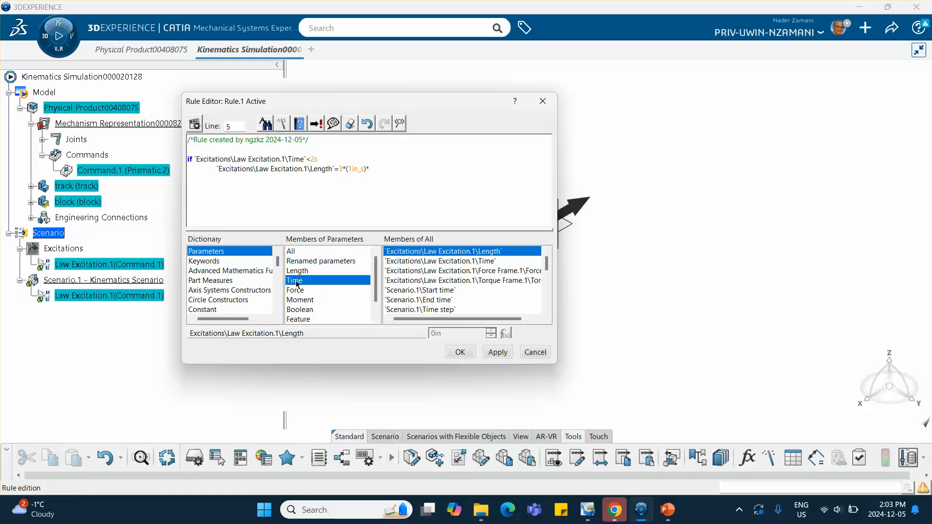
{"action": "double_click", "coordinate": [424, 252]}
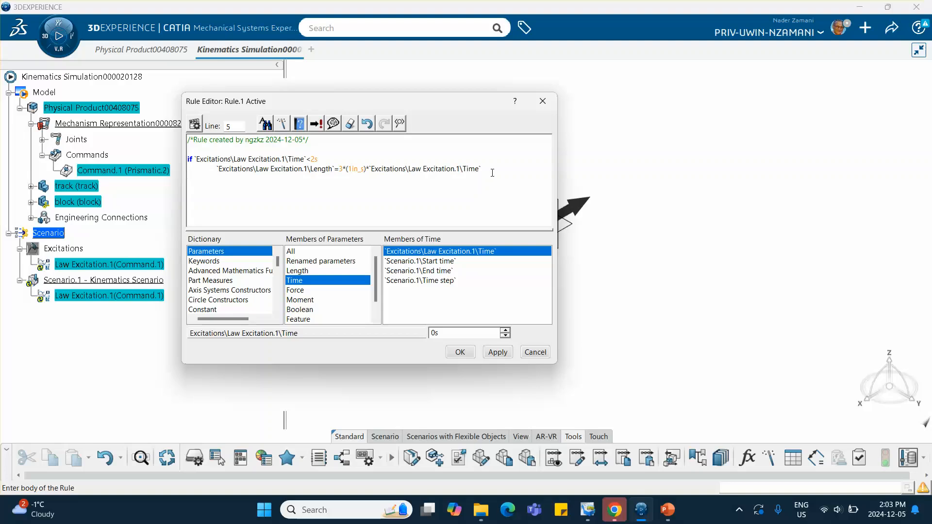
- Add the second condition below the first assignment: else if `Excitations\Law Excitation.1\Time`<4s
{"action": "type", "text": "elst"}
{"action": "key", "text": "BackSpace"}
{"action": "type", "text": "e if"}
{"action": "double_click", "coordinate": [425, 252]}
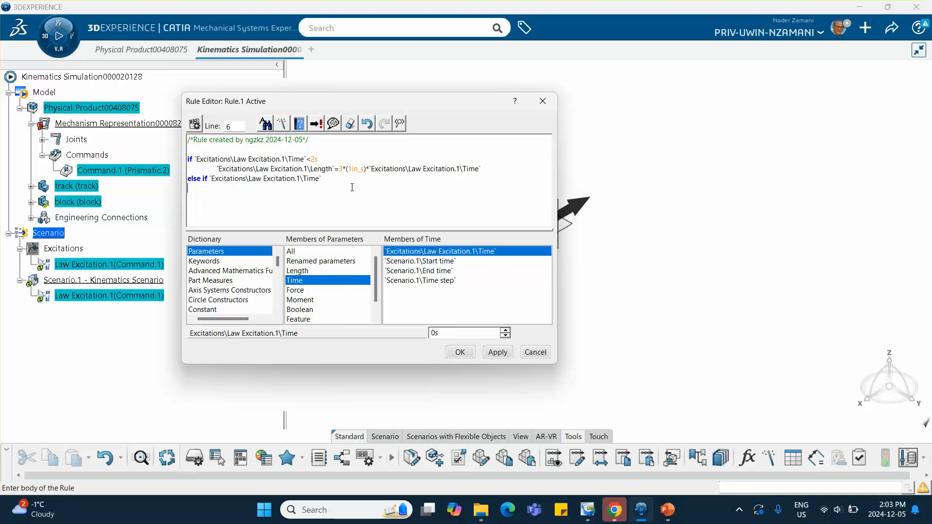
{"action": "left_click", "coordinate": [324, 179]}
{"action": "type", "text": "<4s"}
- Under the else if condition, start the indented assignment `Excitations\Law Excitation.1\Length`=6in+6in*sin((
{"action": "left_click", "coordinate": [297, 270]}
{"action": "double_click", "coordinate": [397, 252]}
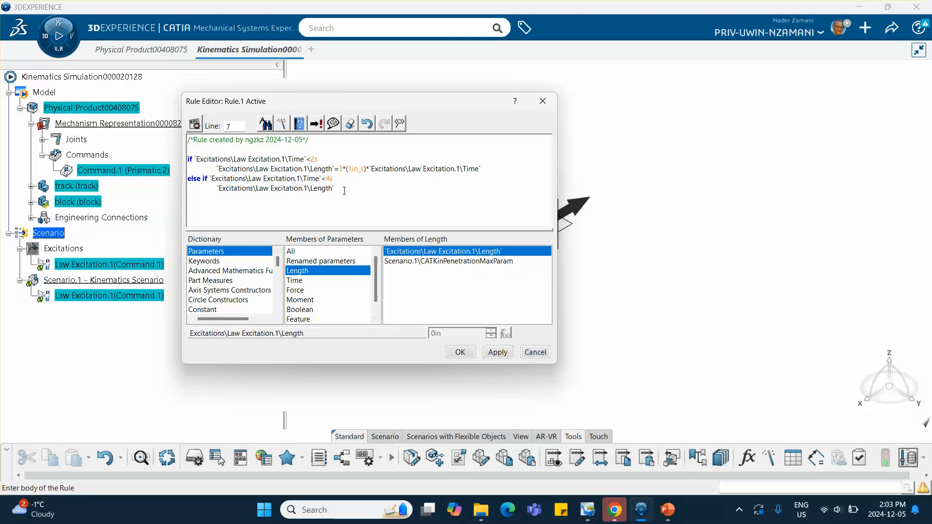
{"action": "type", "text": "="}
{"action": "type", "text": "0in"}
{"action": "type", "text": "+"}
{"action": "type", "text": "6in"}
{"action": "type", "text": "*"}
{"action": "type", "text": "sin"}
{"action": "type", "text": "("}
{"action": "type", "text": "("}
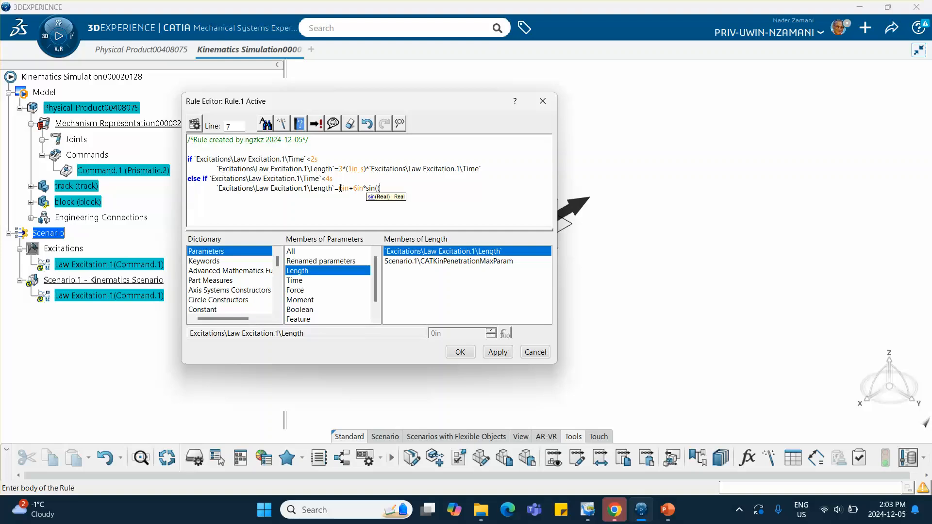
- Complete the sine argument as `Excitations\Law Excitation.1\Time`-2s)*360deg_s), widening the rule editor to fit the line
{"action": "left_click", "coordinate": [295, 280]}
{"action": "left_click", "coordinate": [395, 256]}
{"action": "double_click", "coordinate": [396, 256]}
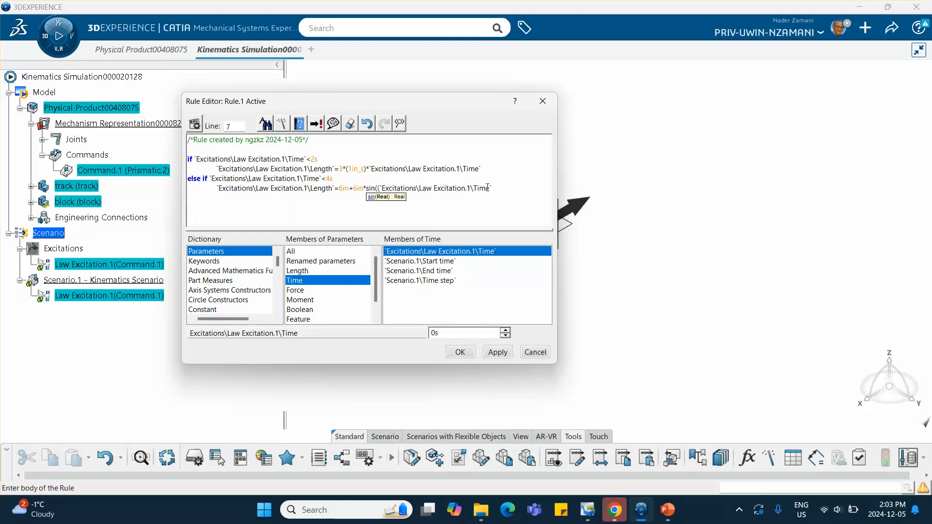
{"action": "type", "text": "-2s)*"}
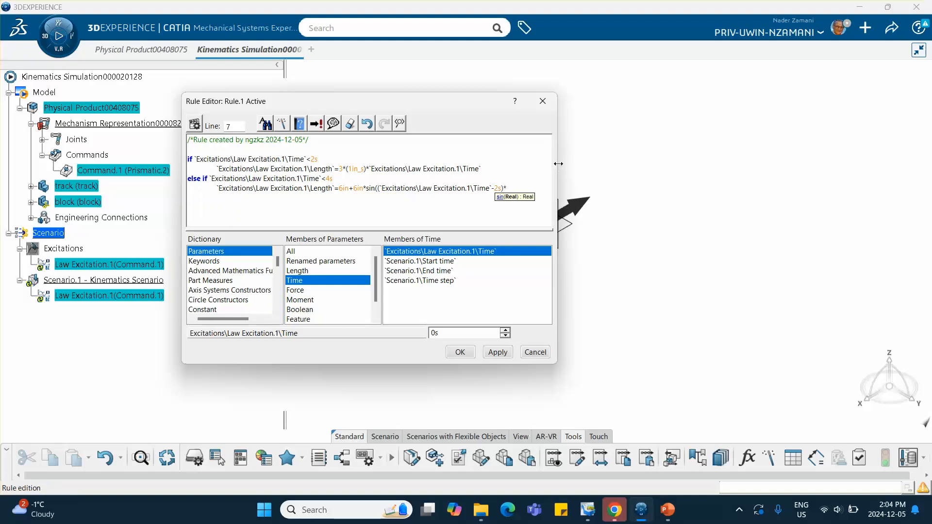
{"action": "left_click_drag", "start_coordinate": [557, 165], "coordinate": [684, 162]}
{"action": "type", "text": "*"}
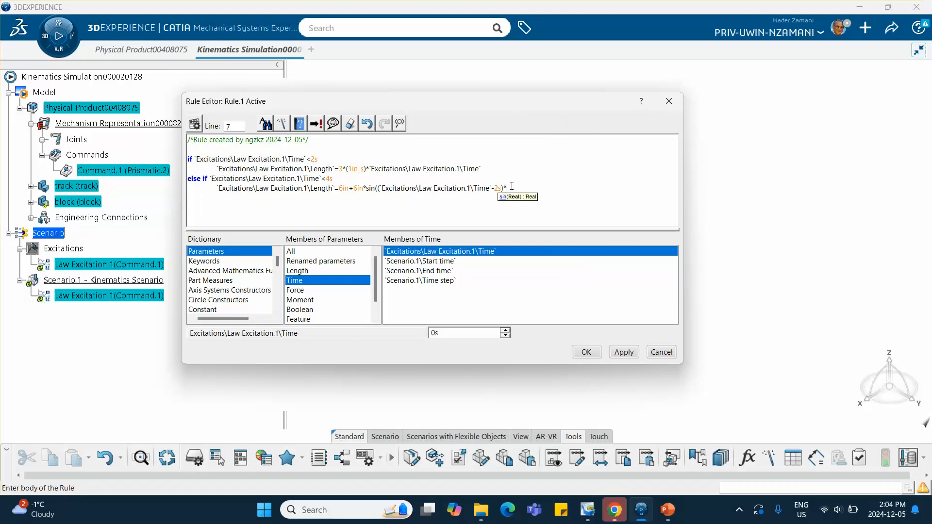
{"action": "type", "text": "360deg_s"}
{"action": "type", "text": ")"}
- Check the sine assignment against the finished rule on the PowerPoint slide, and return to 3DEXPERIENCE
{"action": "left_click", "coordinate": [668, 510]}
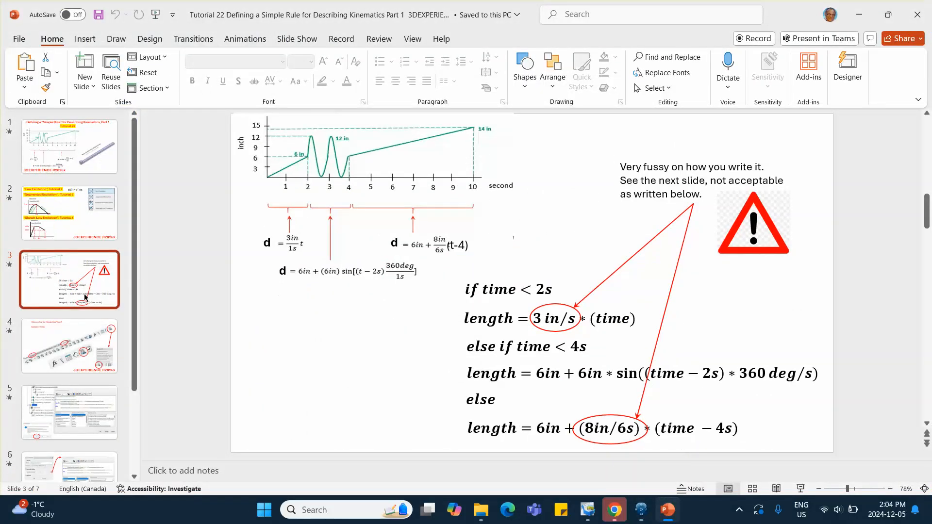
{"action": "left_click", "coordinate": [117, 396]}
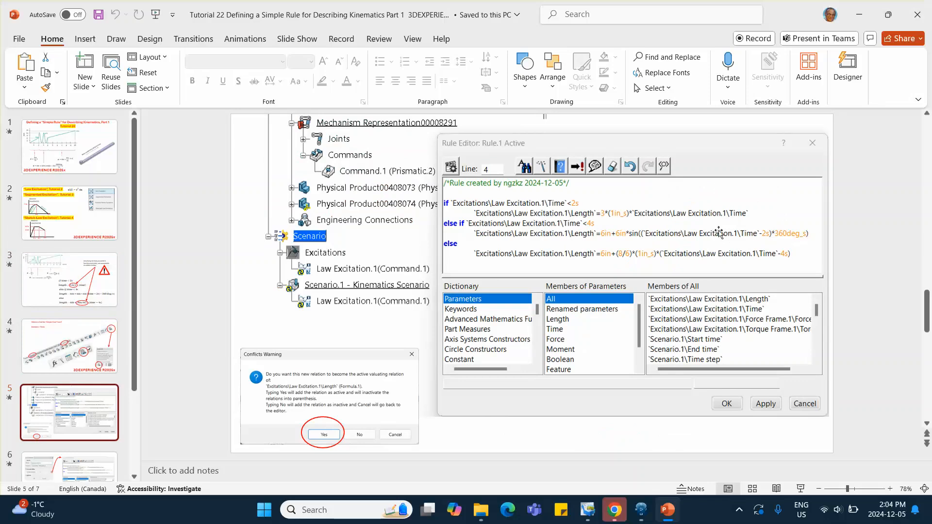
{"action": "left_click", "coordinate": [859, 14]}
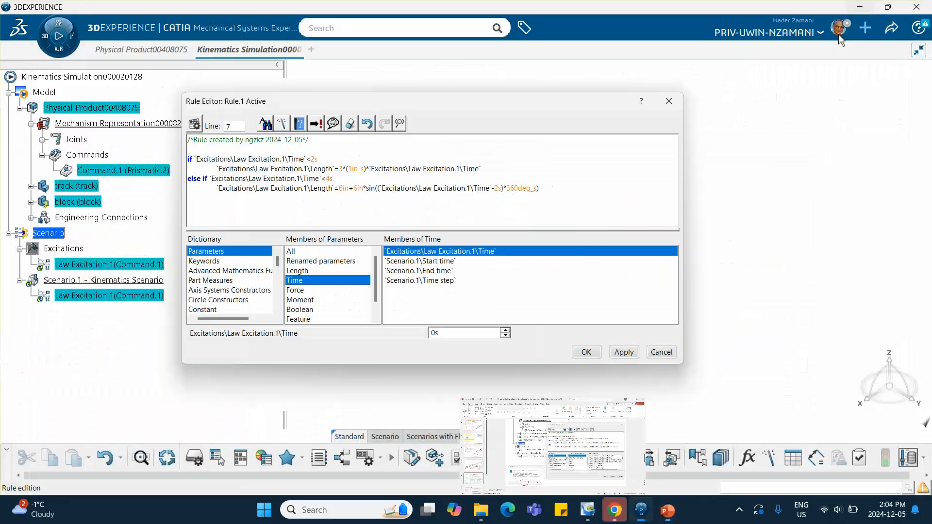
- Add an else line and begin its indented assignment with `Excitations\Law Excitation.1\Length`=6in
{"action": "left_click", "coordinate": [545, 189]}
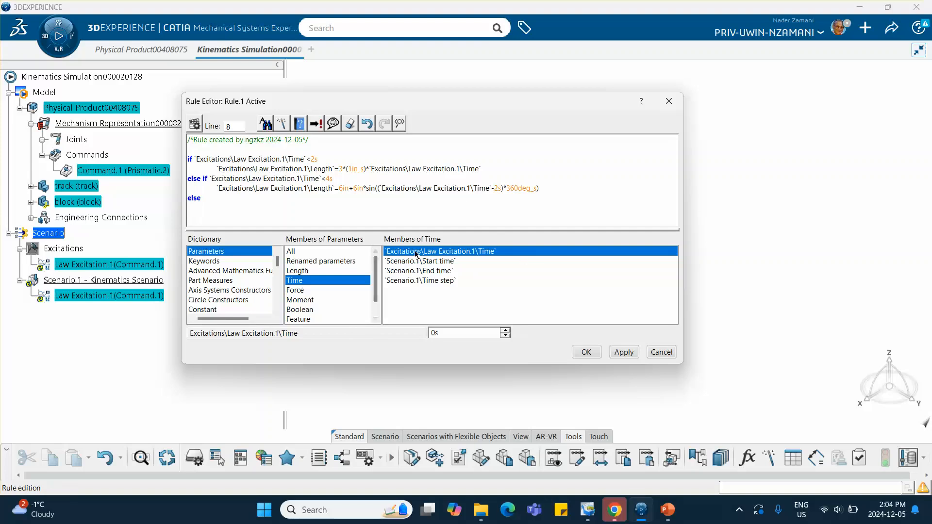
{"action": "left_click", "coordinate": [320, 262]}
{"action": "left_click", "coordinate": [306, 251]}
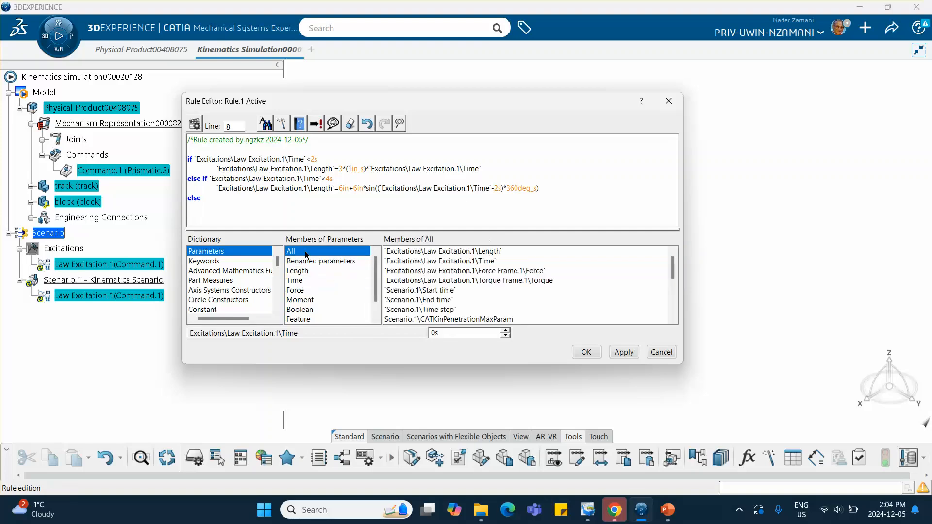
{"action": "double_click", "coordinate": [414, 252]}
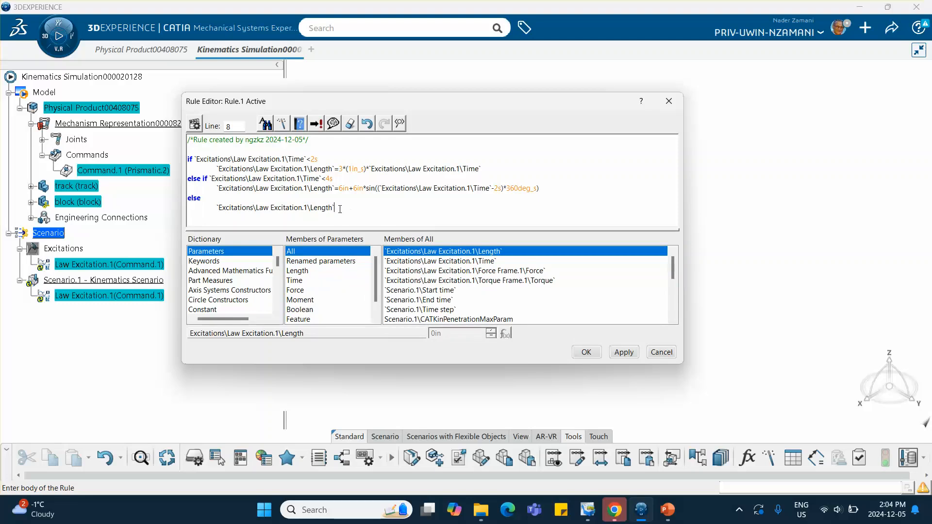
{"action": "type", "text": "="}
{"action": "type", "text": "0"}
- Check the third-segment expression in the PowerPoint rule slide and title slide, and return to 3DEXPERIENCE
{"action": "left_click", "coordinate": [665, 510]}
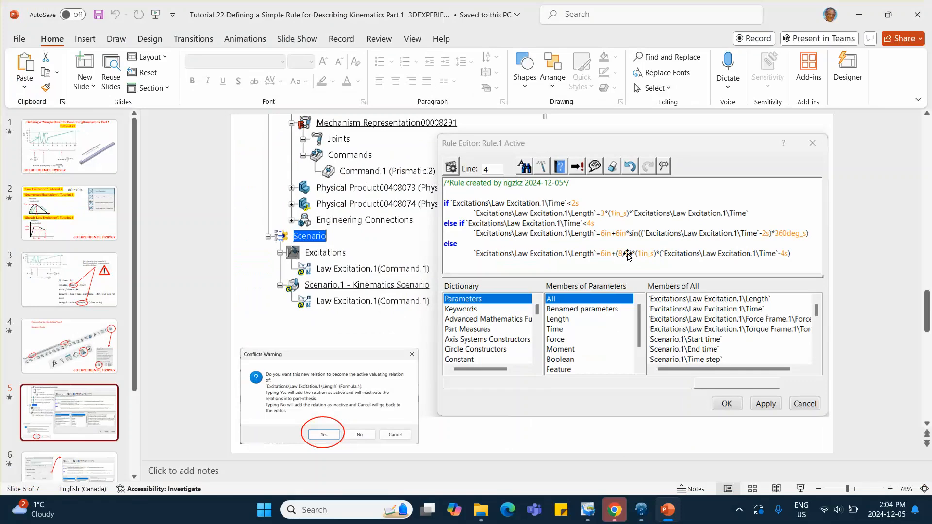
{"action": "left_click", "coordinate": [68, 146]}
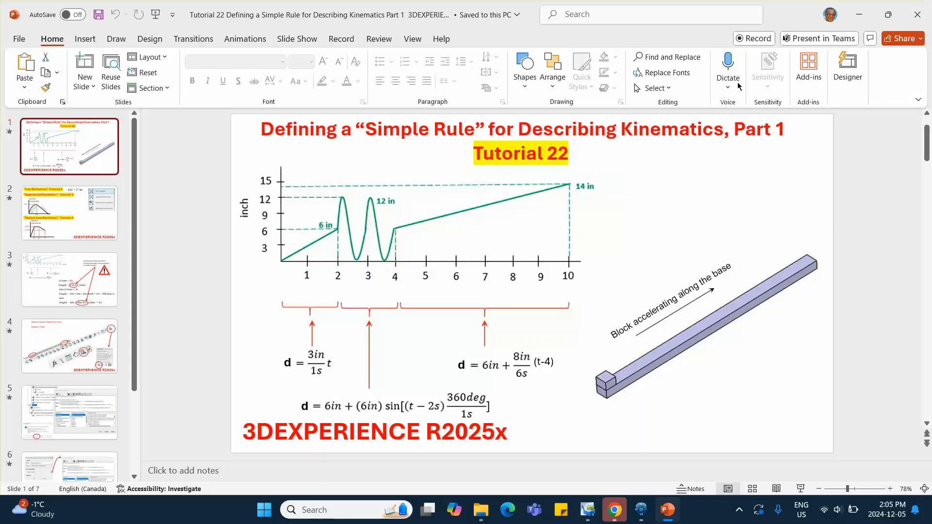
{"action": "left_click", "coordinate": [860, 13]}
- Complete the else assignment with +(8/6)*(1in_s)*(`Excitations\Law Excitation.1\Time`-4s)
{"action": "left_click", "coordinate": [357, 208]}
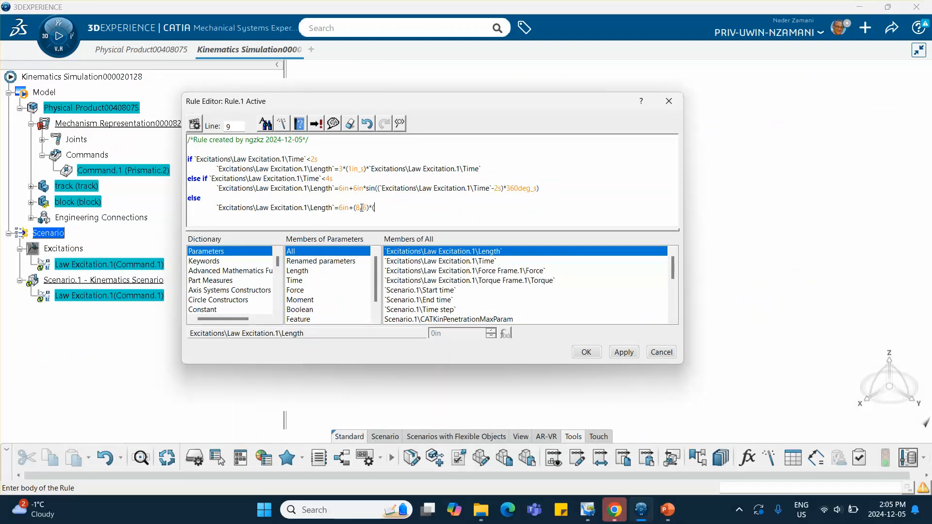
{"action": "type", "text": "1in_s)*("}
{"action": "left_click", "coordinate": [295, 280]}
{"action": "double_click", "coordinate": [435, 253]}
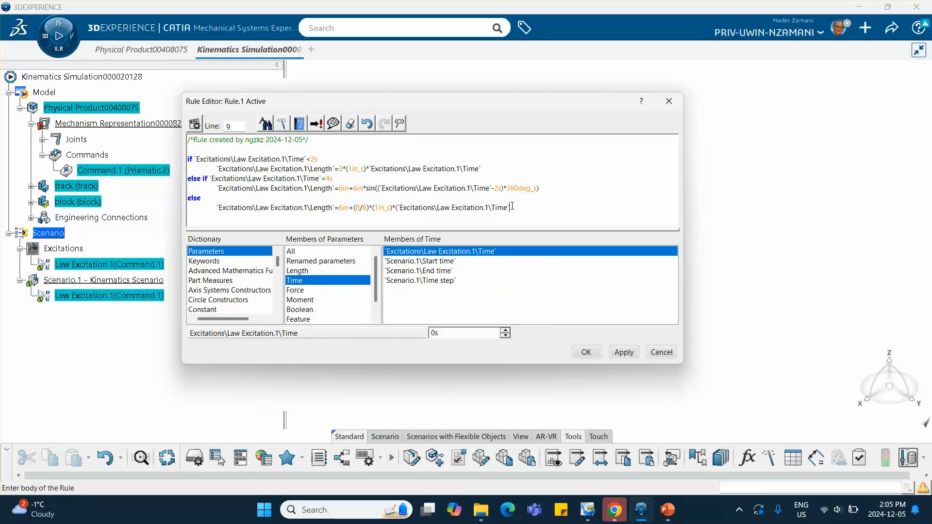
{"action": "type", "text": "-4s"}
- Check the rule's syntax and accept it as the active relation for Law Excitation.1's length, inactivating Formula.1
{"action": "left_click_drag", "start_coordinate": [416, 104], "coordinate": [513, 95]}
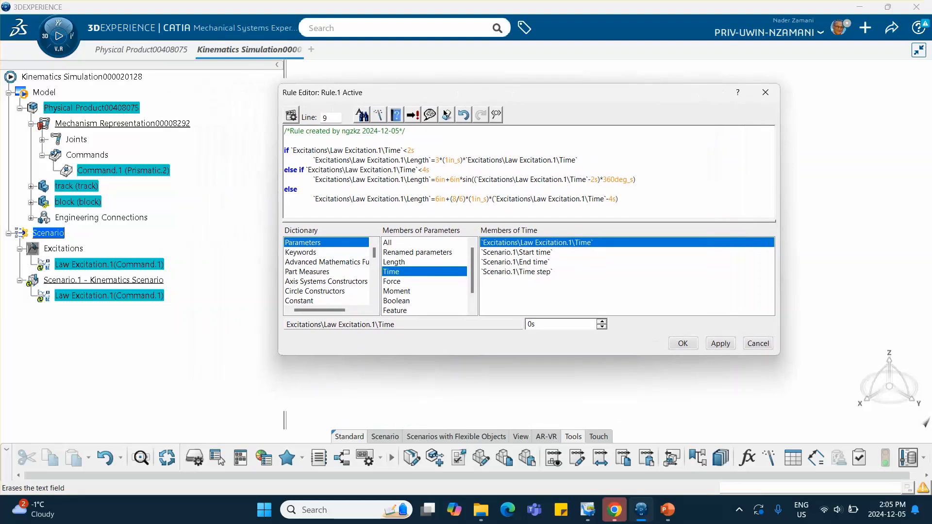
{"action": "left_click", "coordinate": [414, 117]}
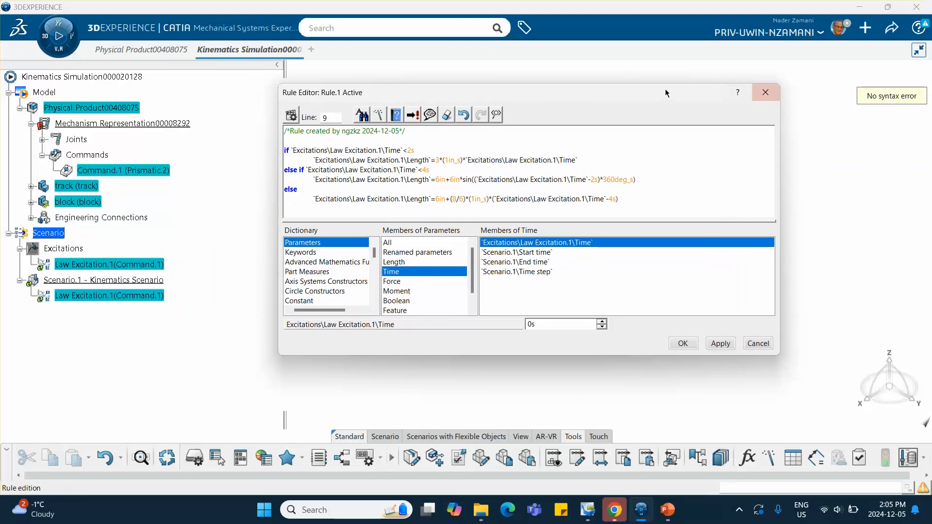
{"action": "left_click", "coordinate": [683, 344]}
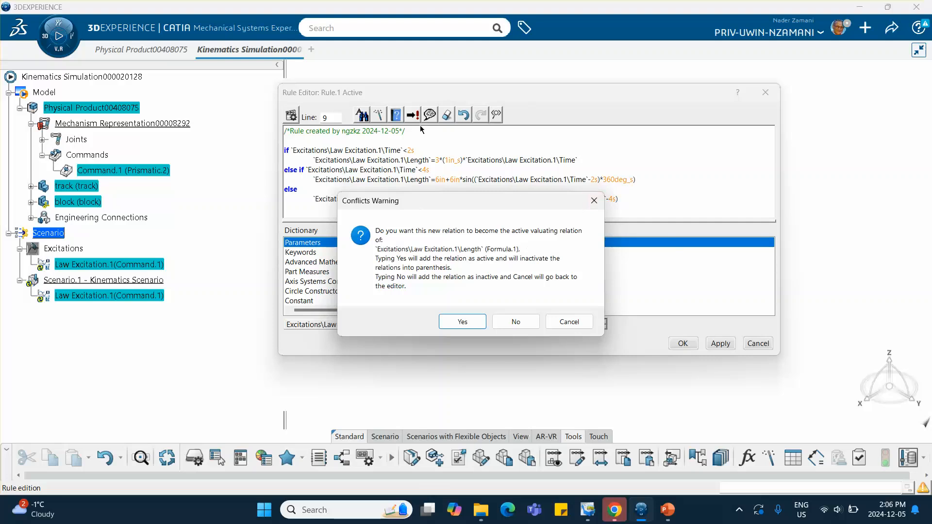
{"action": "left_click", "coordinate": [461, 322]}
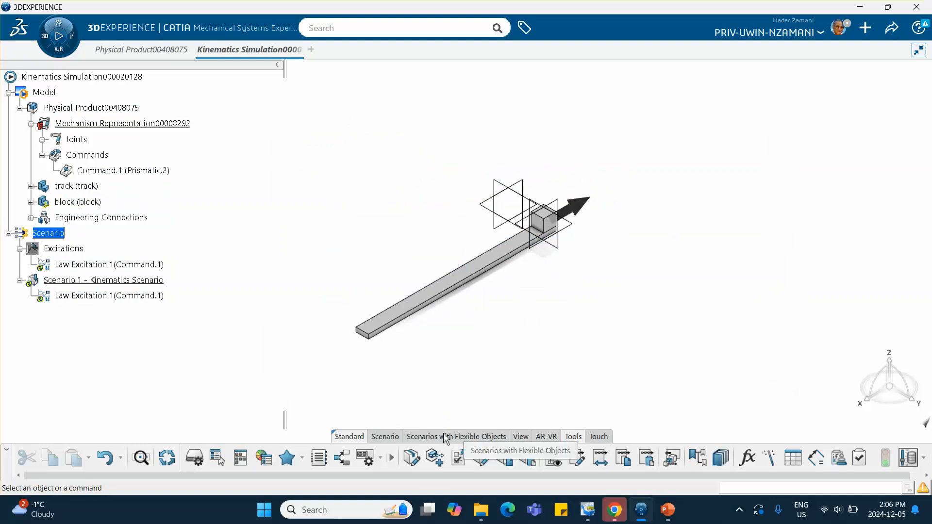
- Compute and generate the results of Scenario.1 and replay the block's animation
{"action": "left_click", "coordinate": [386, 437]}
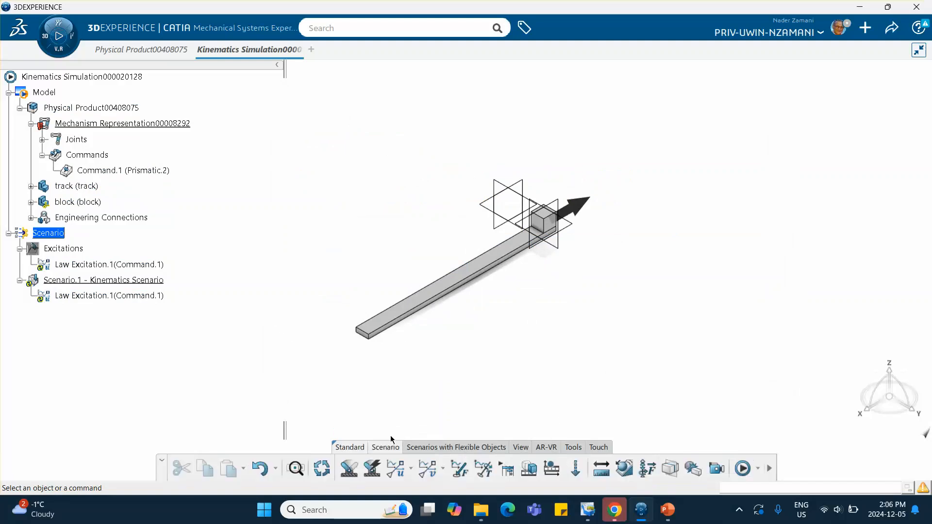
{"action": "left_click", "coordinate": [742, 470]}
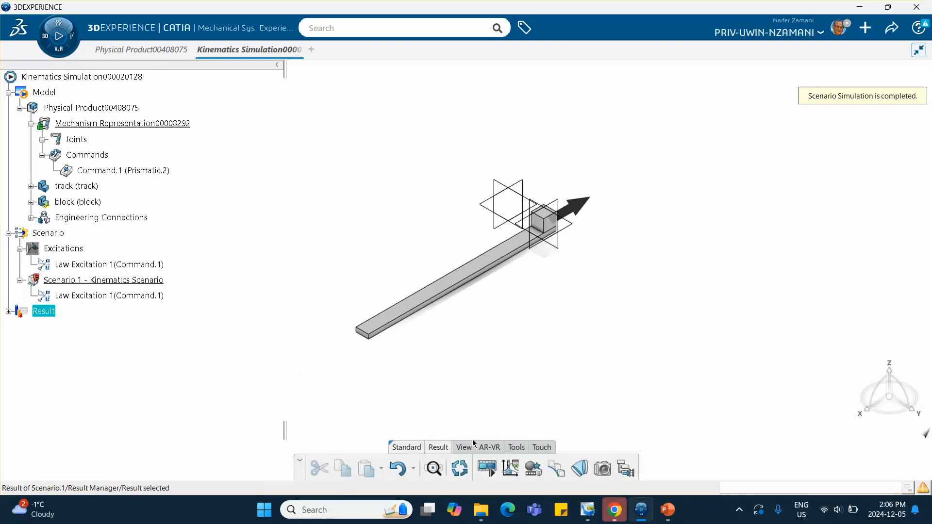
{"action": "left_click", "coordinate": [487, 469]}
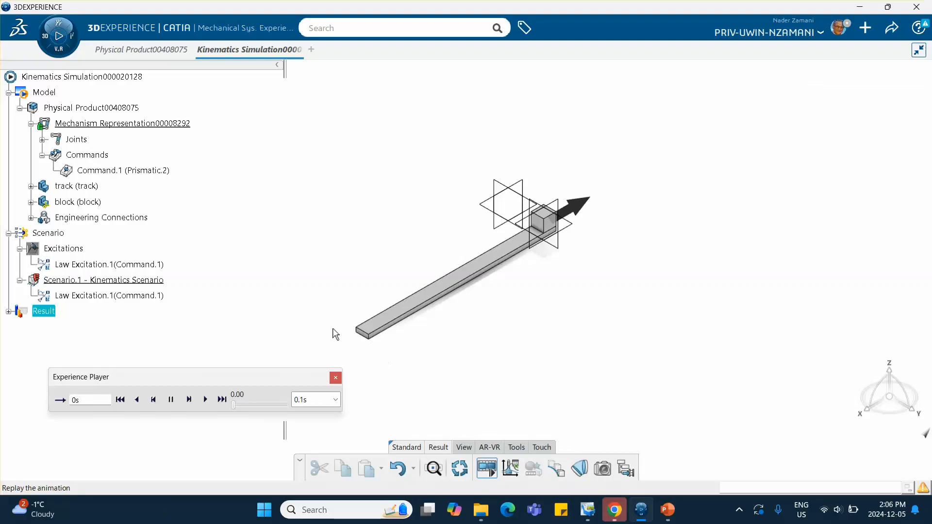
{"action": "left_click", "coordinate": [207, 400]}
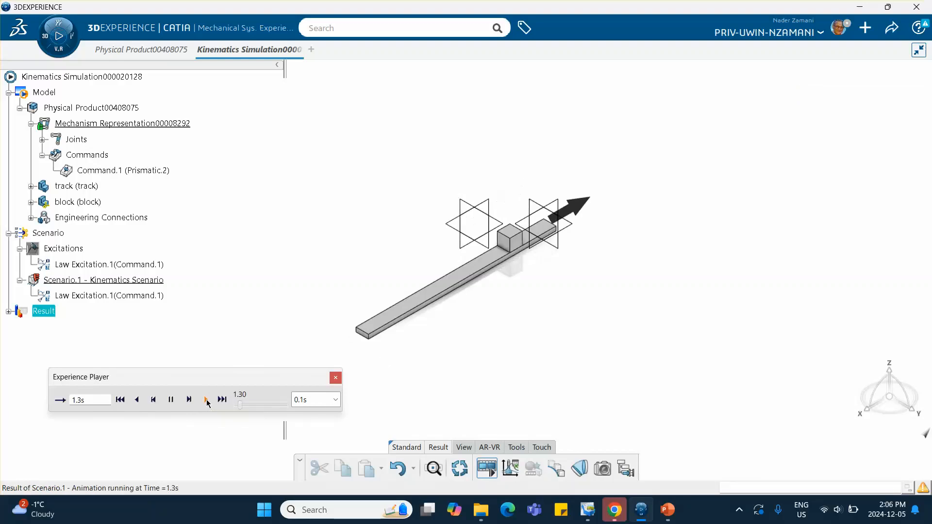
- Set the animation time step to 0.01s, replay the block's motion along the track, and close the Experience Player
{"action": "left_click", "coordinate": [335, 399]}
{"action": "left_click", "coordinate": [318, 427]}
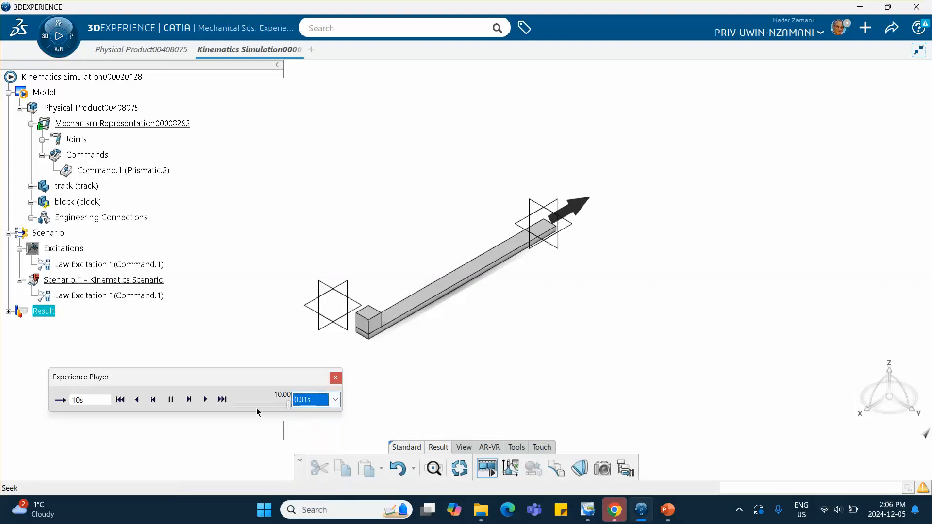
{"action": "left_click", "coordinate": [206, 400]}
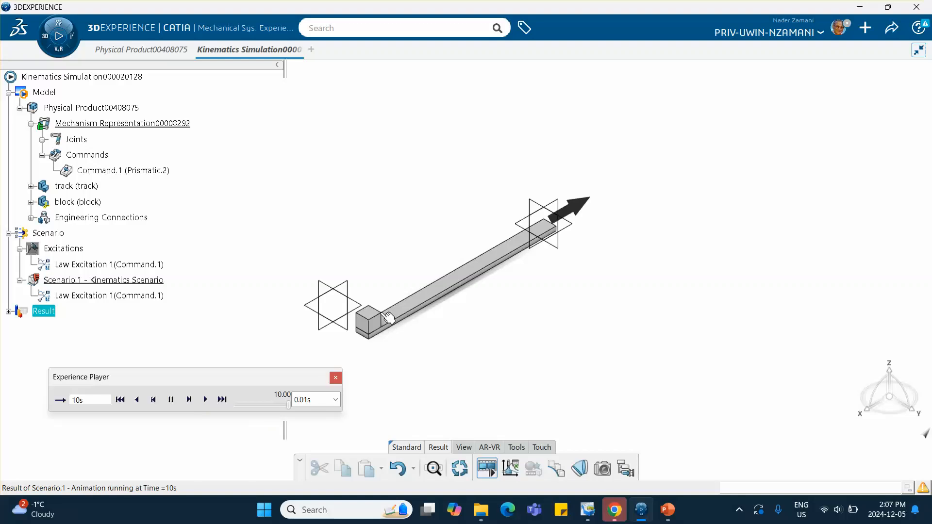
{"action": "left_click", "coordinate": [335, 378]}
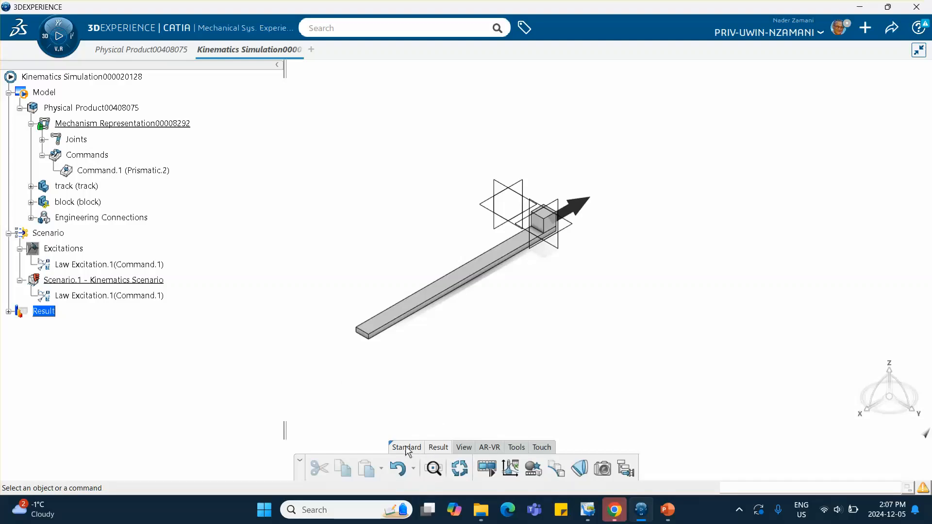
- Add a Position, Speed and Acceleration probe on a vertex of the block in the scenario and recompute the results
{"action": "double_click", "coordinate": [71, 255]}
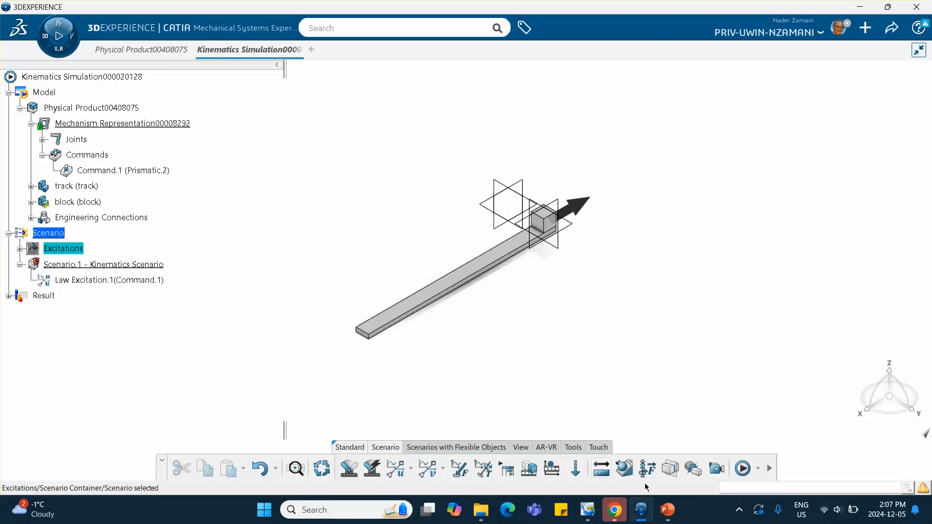
{"action": "left_click", "coordinate": [624, 469]}
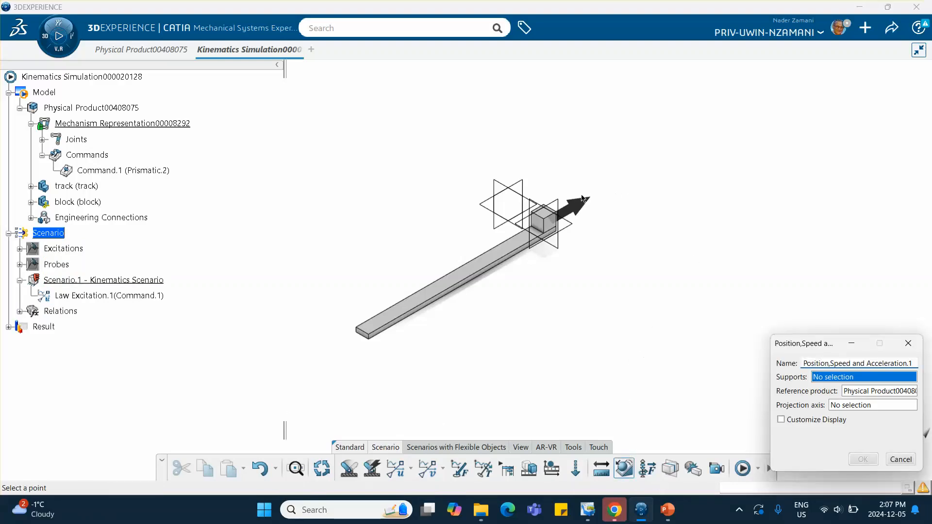
{"action": "left_click", "coordinate": [552, 223]}
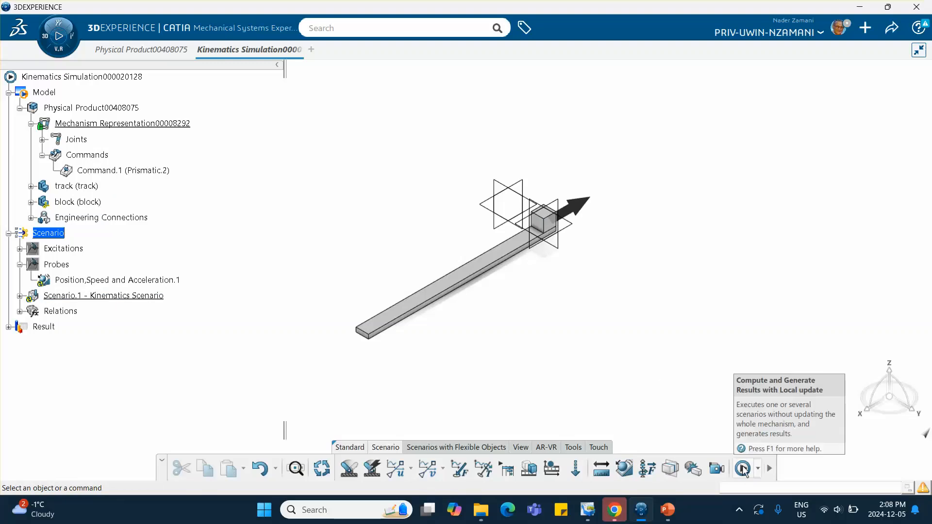
{"action": "left_click", "coordinate": [744, 469]}
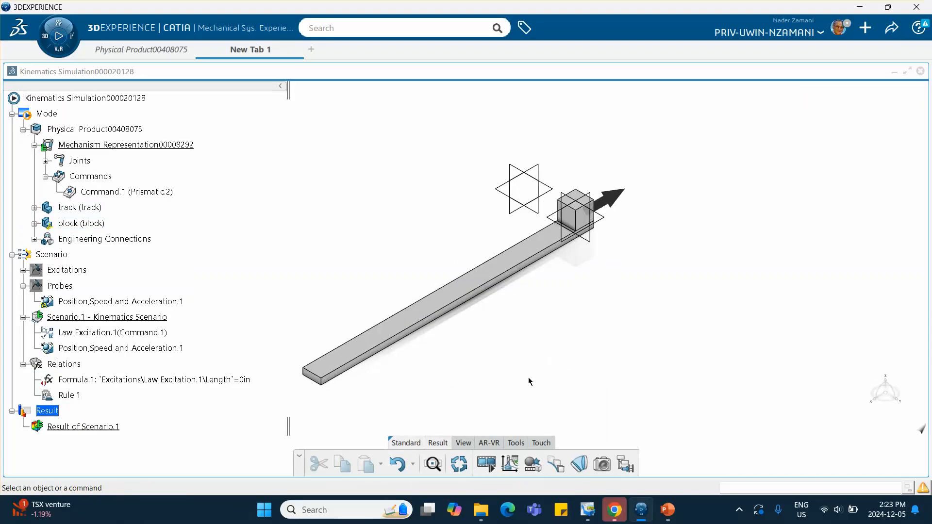
- Plot only the probe's X_Vertex result against time in the Scenario.1 results
{"action": "left_click", "coordinate": [510, 465]}
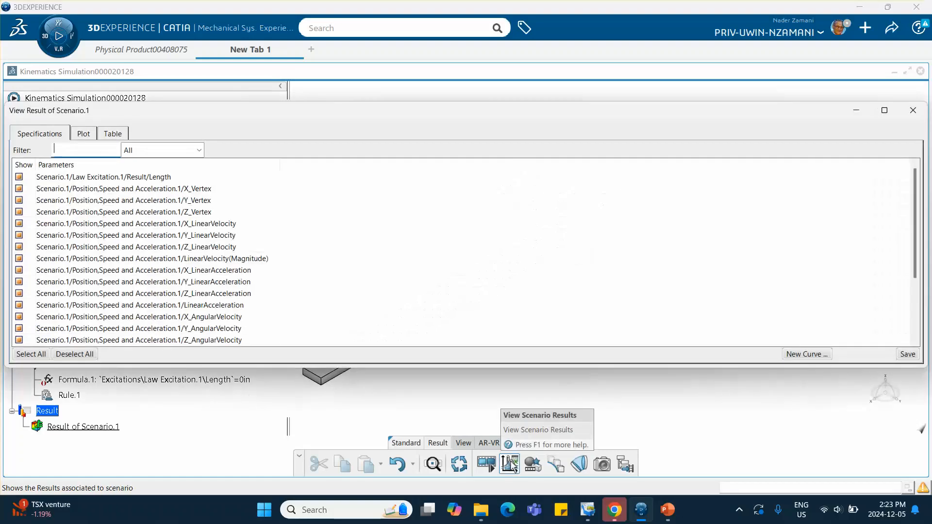
{"action": "left_click", "coordinate": [77, 355]}
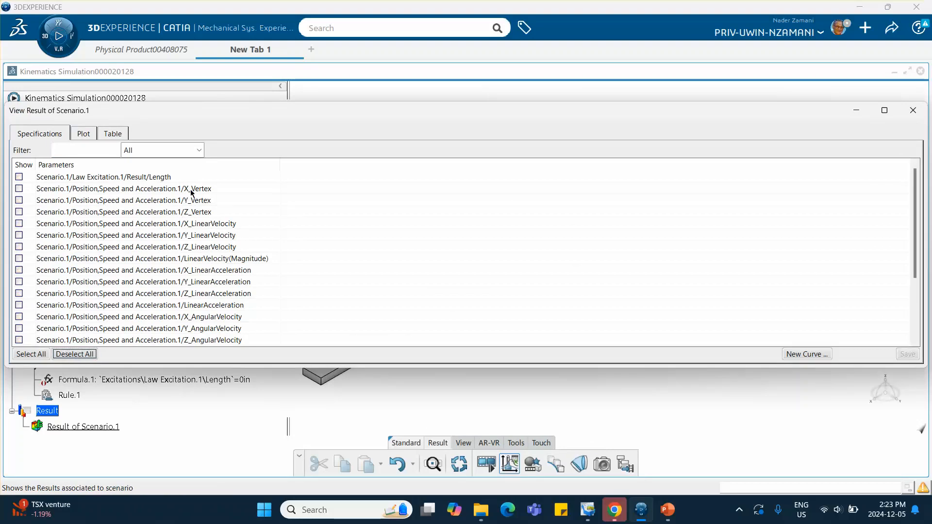
{"action": "left_click", "coordinate": [18, 189]}
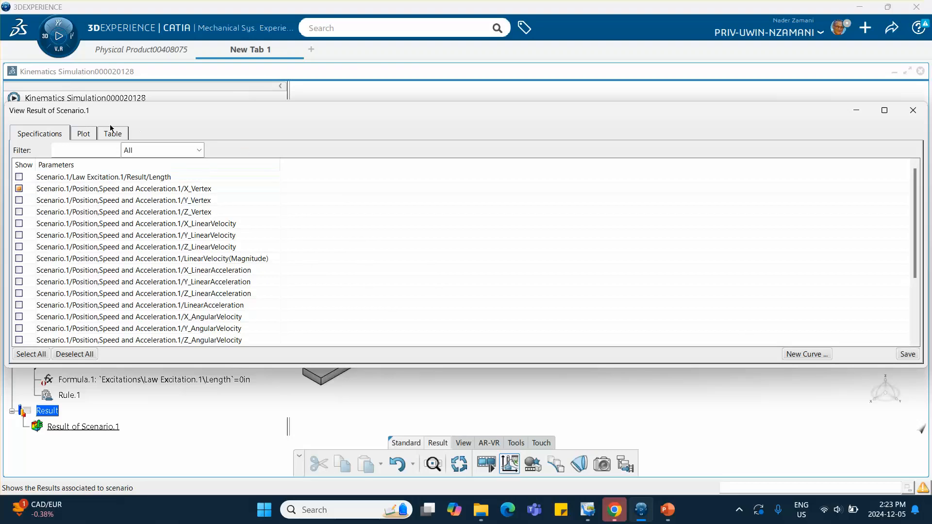
{"action": "left_click", "coordinate": [82, 134]}
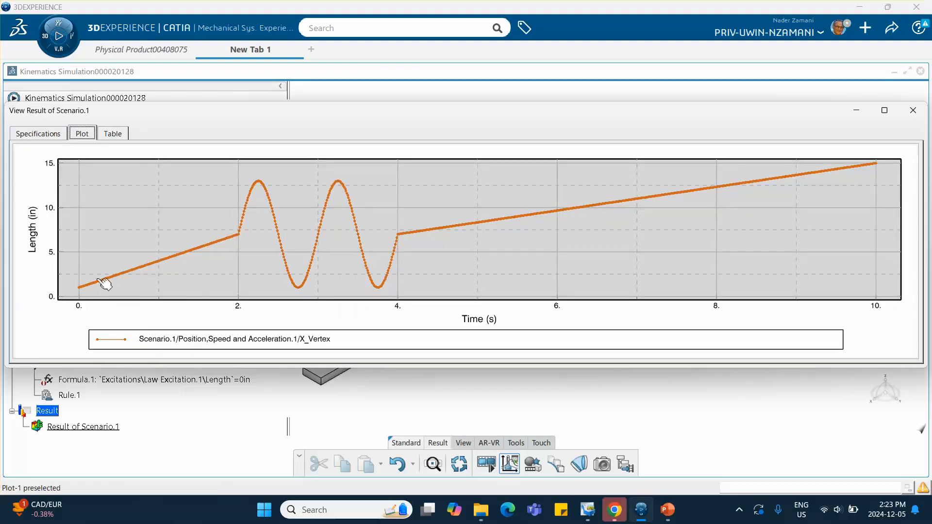